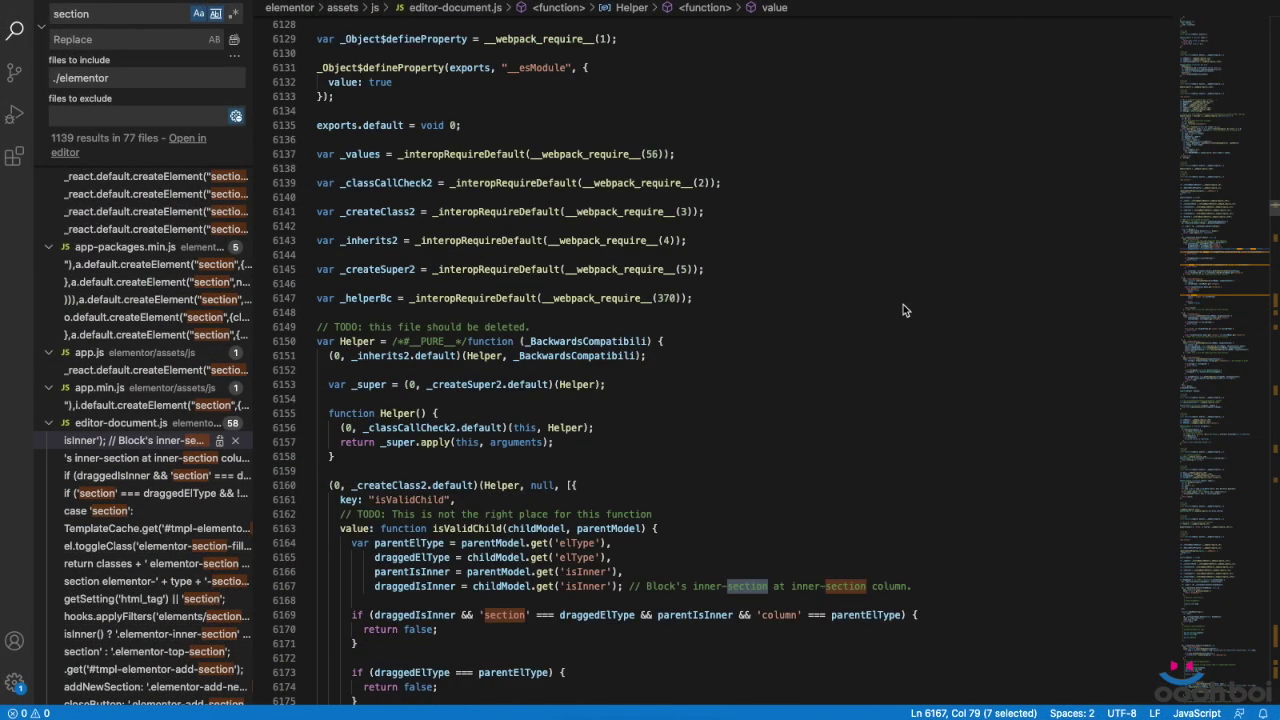
Examine the isValidChild function in editor-document.js and highlight its comment about blocking an inner-section at an inner-section column
{"action": "scroll", "coordinate": [903, 310], "scroll_direction": "down", "scroll_amount": 5}
{"action": "left_click", "coordinate": [888, 307]}
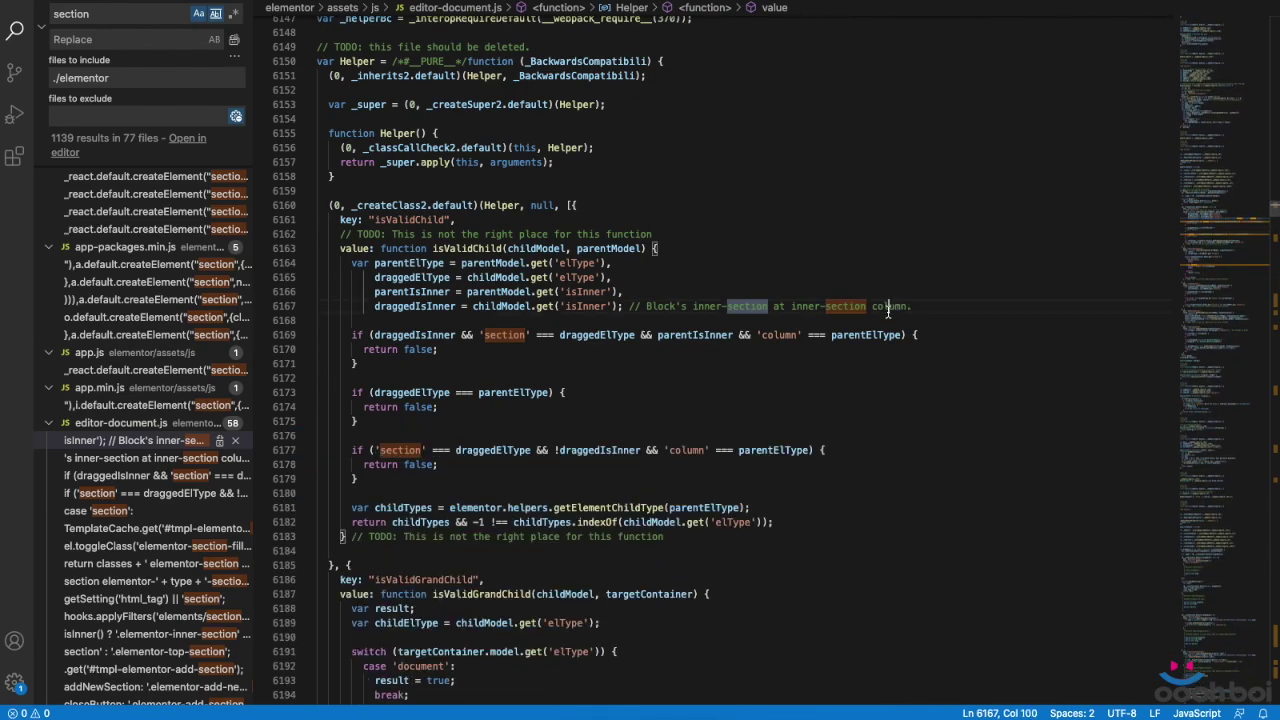
{"action": "left_click_drag", "start_coordinate": [912, 307], "coordinate": [653, 305]}
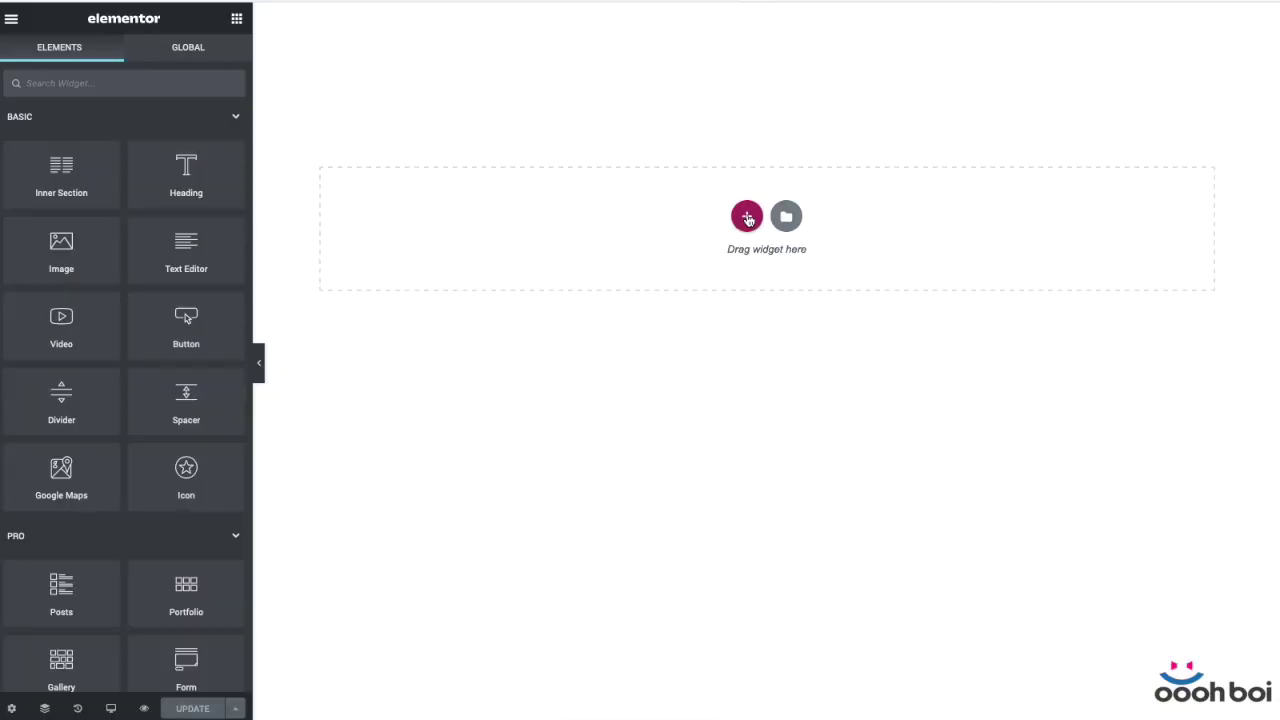
In the Elementor page editor, add a single-column section containing an Inner Section, and delete the Inner Section's second column
{"action": "left_click", "coordinate": [746, 214]}
{"action": "left_click", "coordinate": [546, 273]}
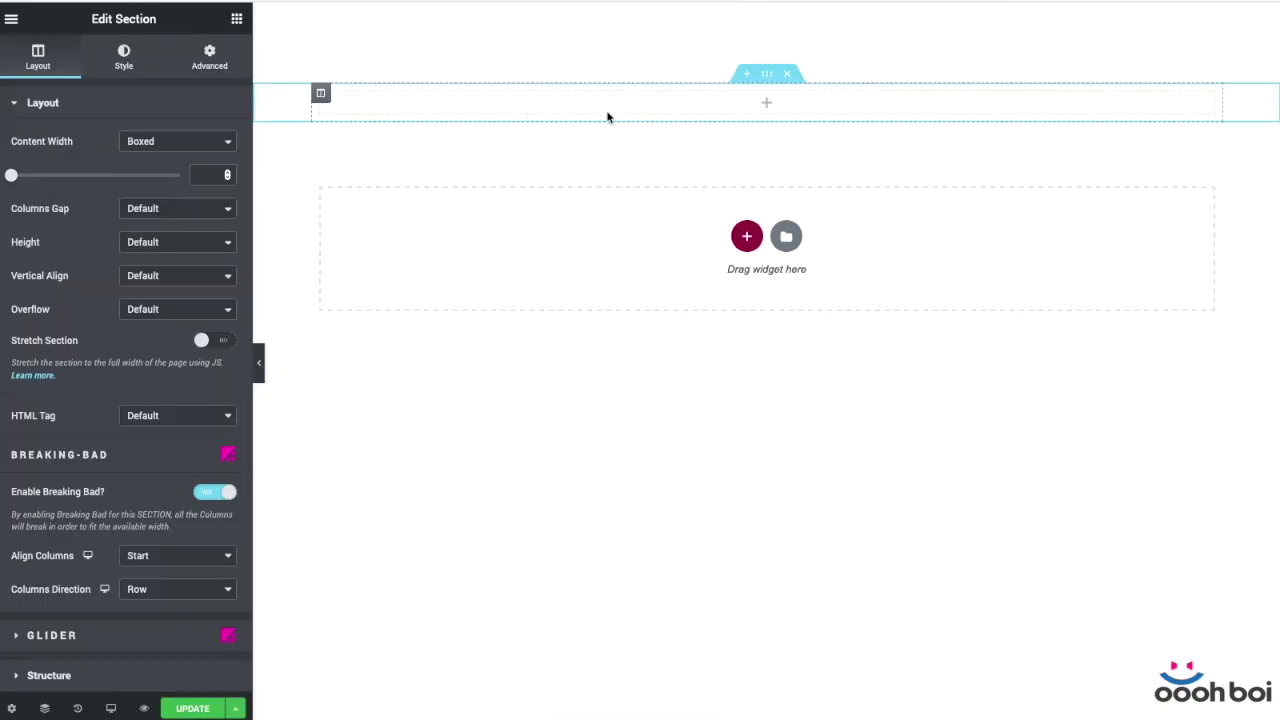
{"action": "left_click", "coordinate": [237, 19]}
{"action": "left_click_drag", "start_coordinate": [62, 170], "coordinate": [566, 117]}
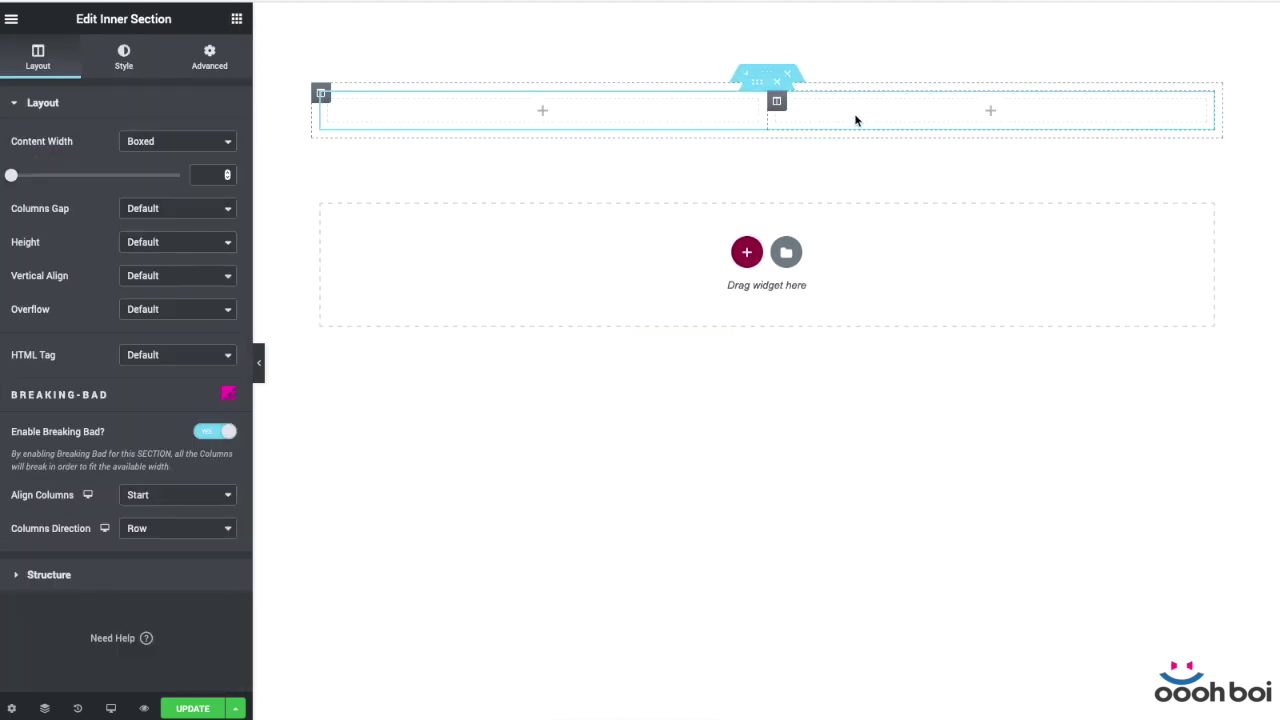
{"action": "right_click", "coordinate": [777, 103]}
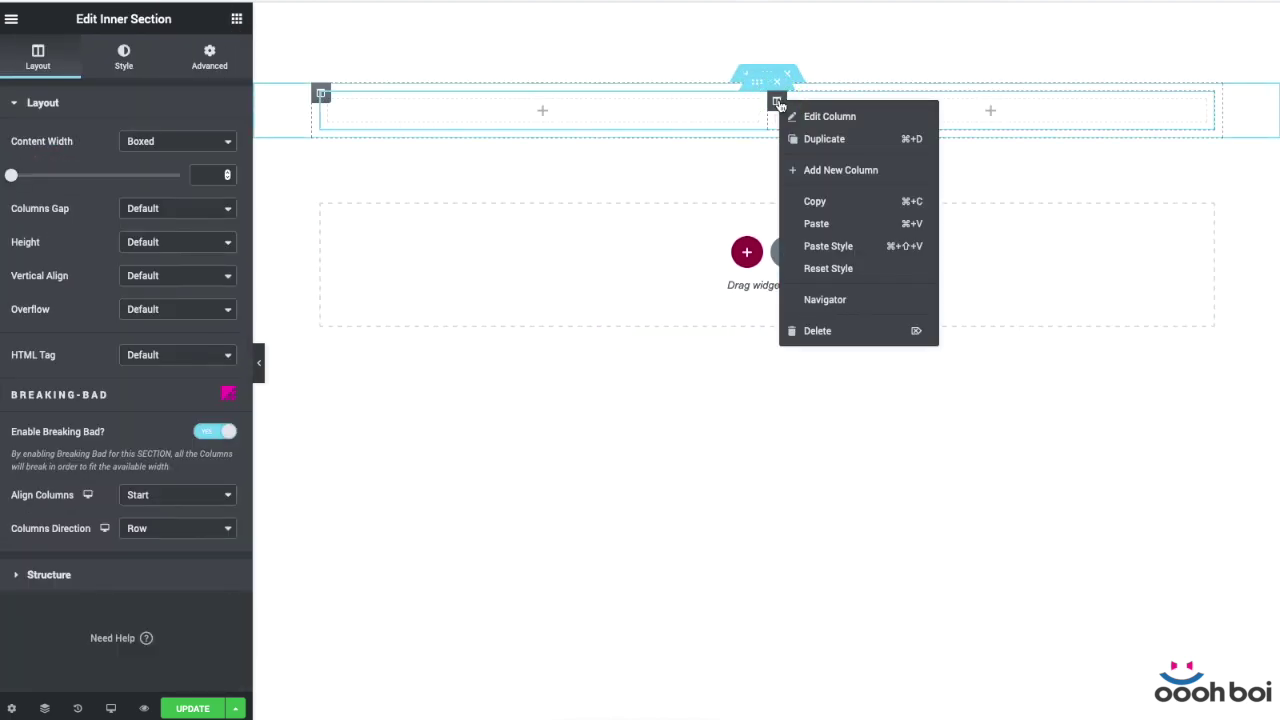
{"action": "left_click", "coordinate": [840, 330]}
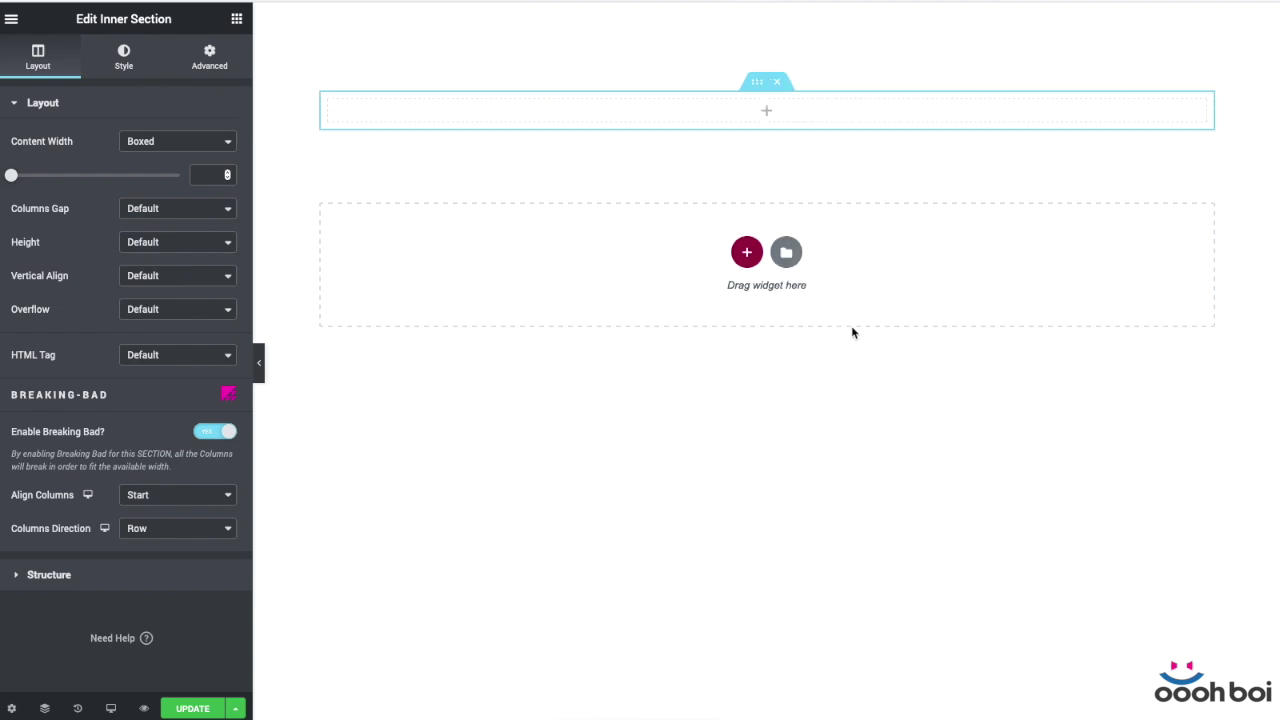
Give the inner section a Classic background with the colour #E3E3E3
{"action": "left_click", "coordinate": [123, 57]}
{"action": "left_click", "coordinate": [160, 176]}
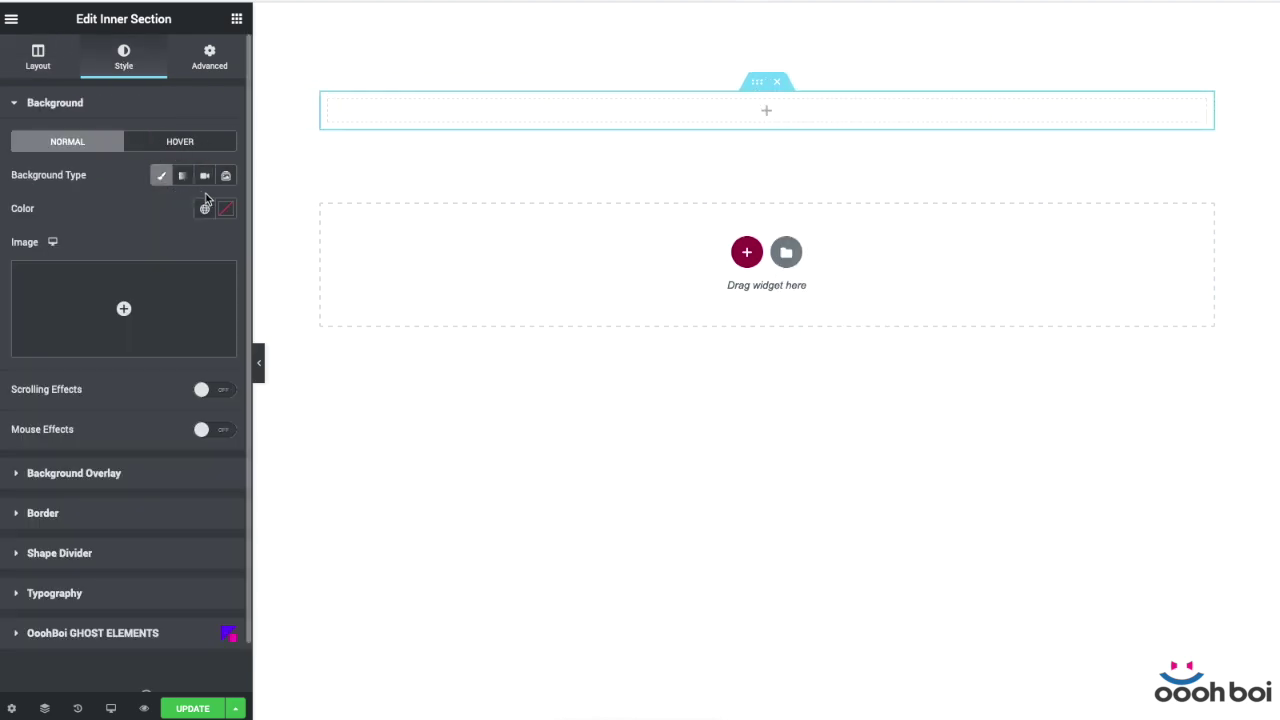
{"action": "left_click", "coordinate": [224, 209]}
{"action": "left_click_drag", "start_coordinate": [58, 311], "coordinate": [31, 283]}
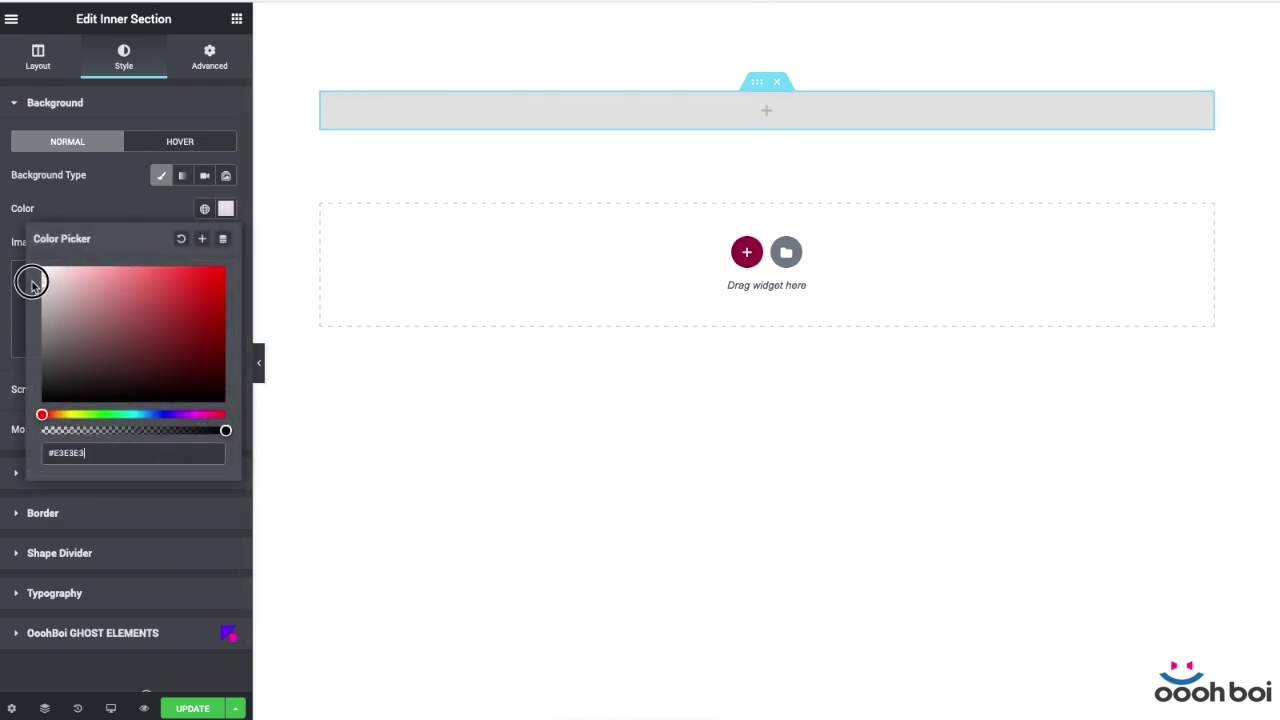
Try to place another Inner Section widget inside the grey inner section
{"action": "left_click", "coordinate": [236, 18]}
{"action": "left_click_drag", "start_coordinate": [63, 160], "coordinate": [472, 111]}
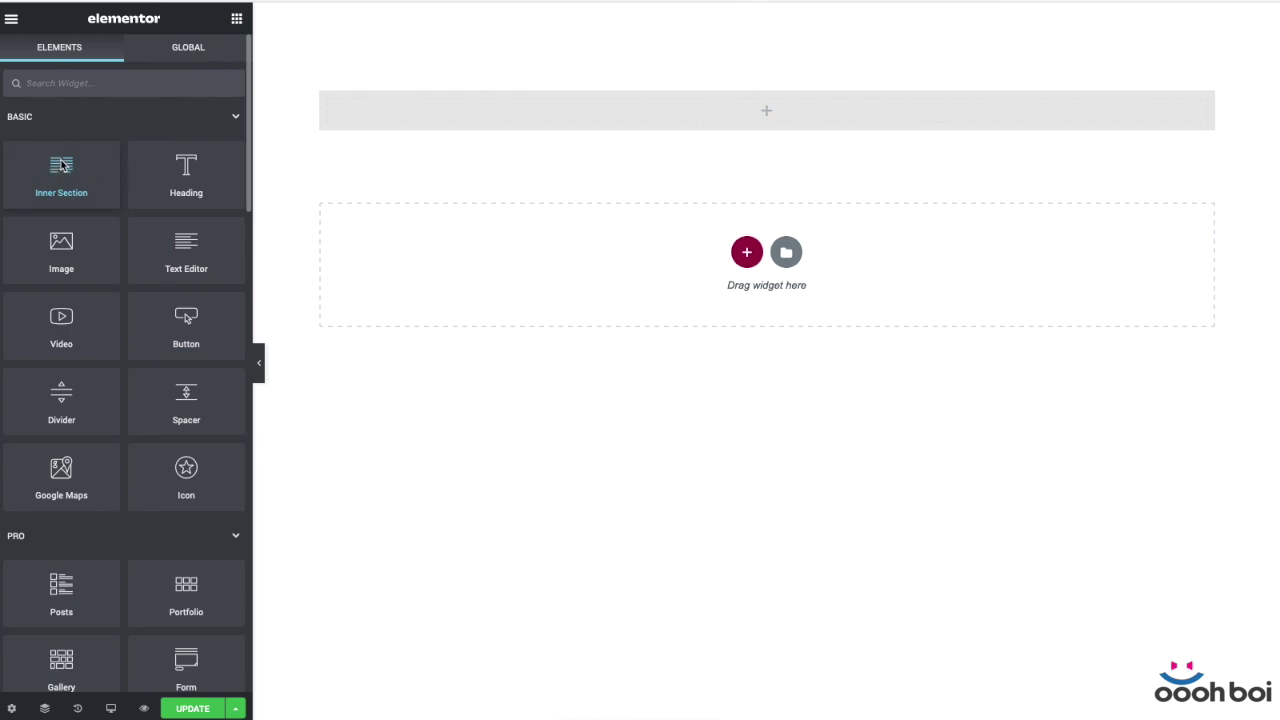
{"action": "left_click_drag", "start_coordinate": [62, 165], "coordinate": [496, 115]}
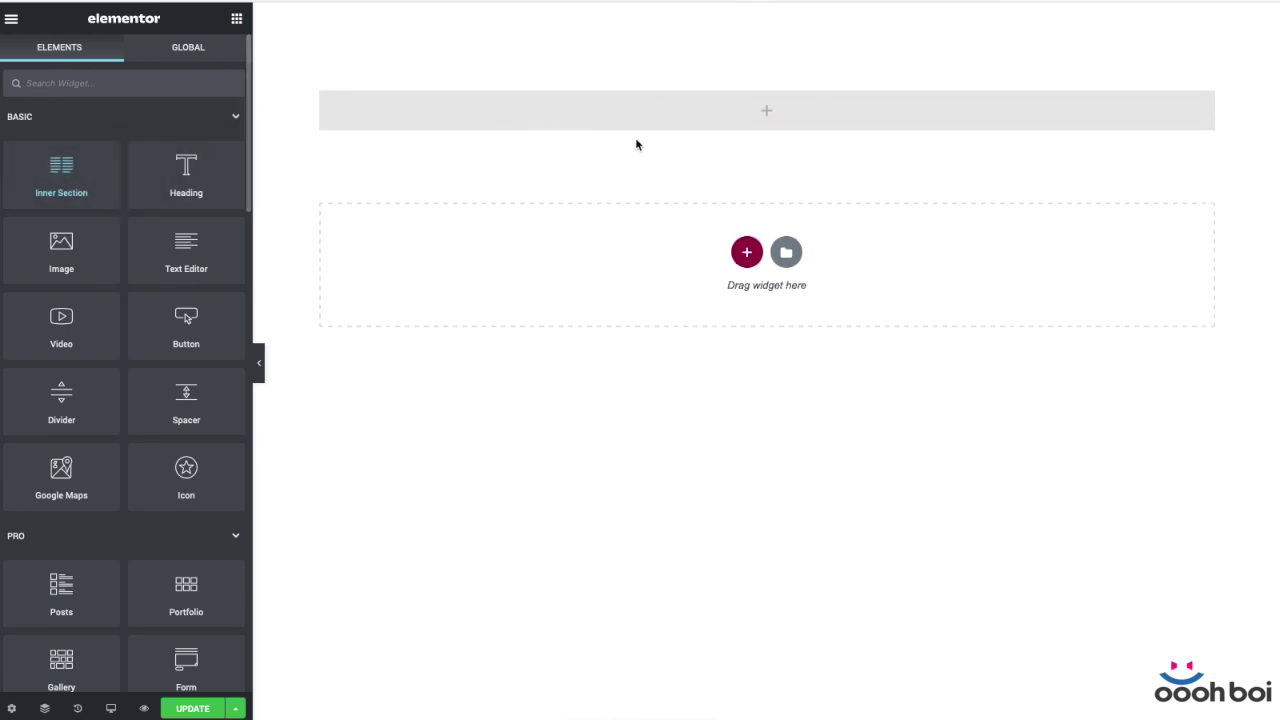
Copy the grey inner section and check whether it can be pasted into its own column
{"action": "right_click", "coordinate": [758, 91]}
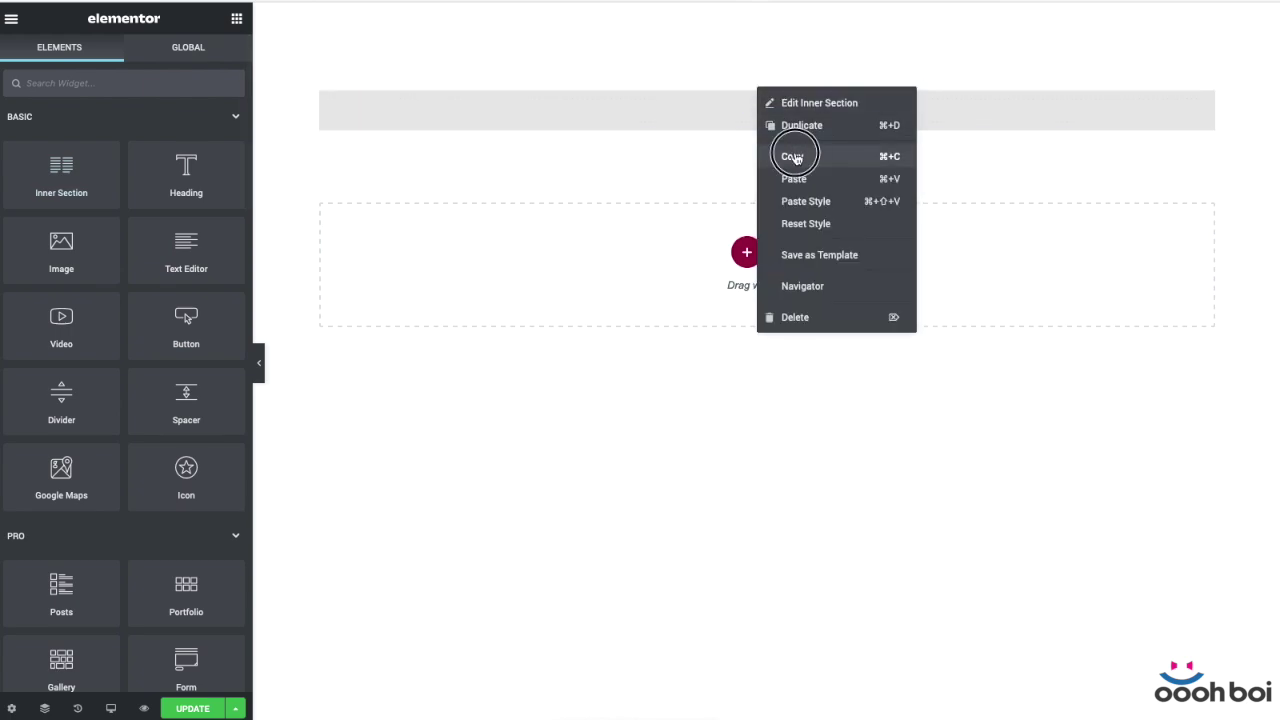
{"action": "left_click", "coordinate": [790, 154]}
{"action": "right_click", "coordinate": [591, 113]}
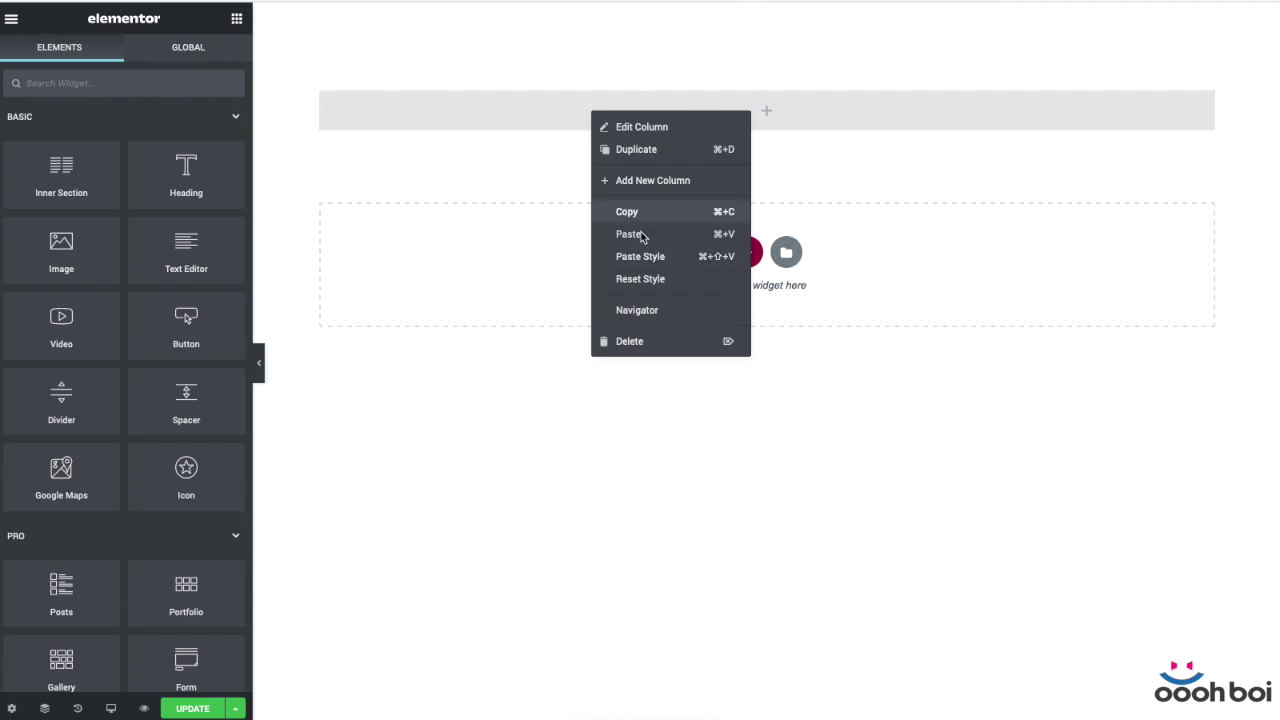
{"action": "left_click", "coordinate": [950, 530]}
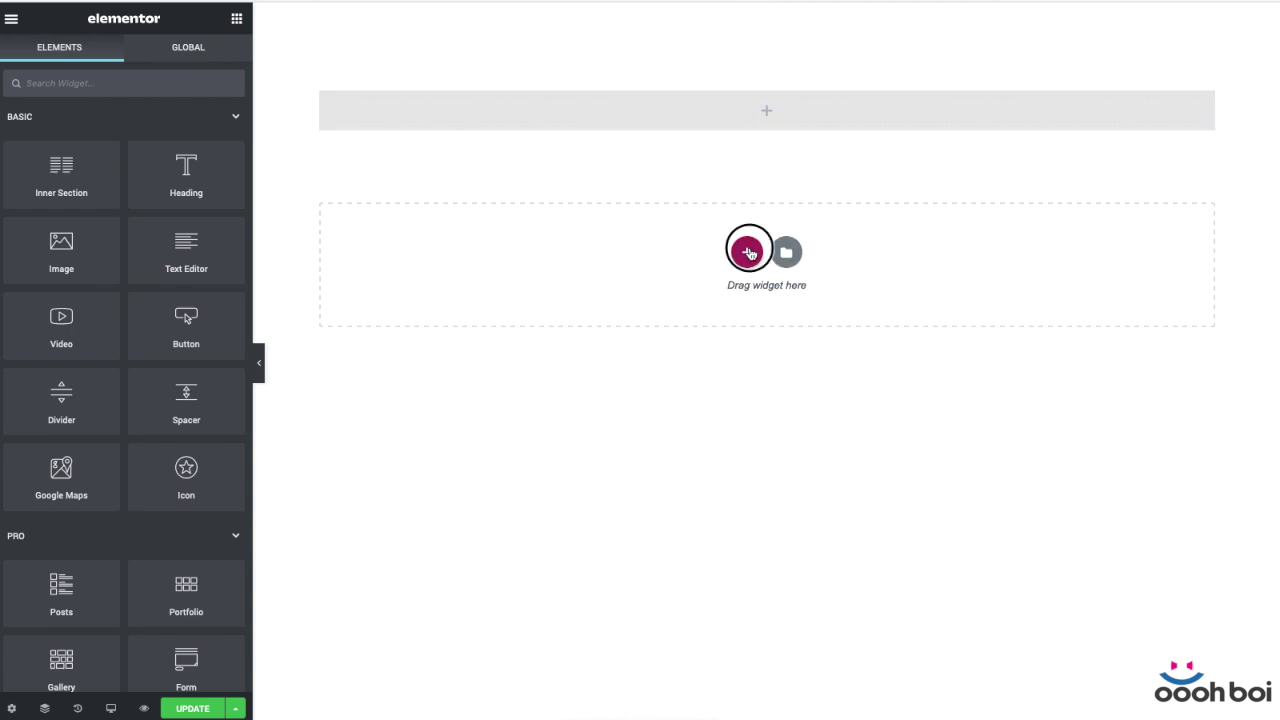
Add a two-column section below the grey one and set its top and bottom margins to 100 px
{"action": "left_click", "coordinate": [745, 251]}
{"action": "left_click", "coordinate": [637, 301]}
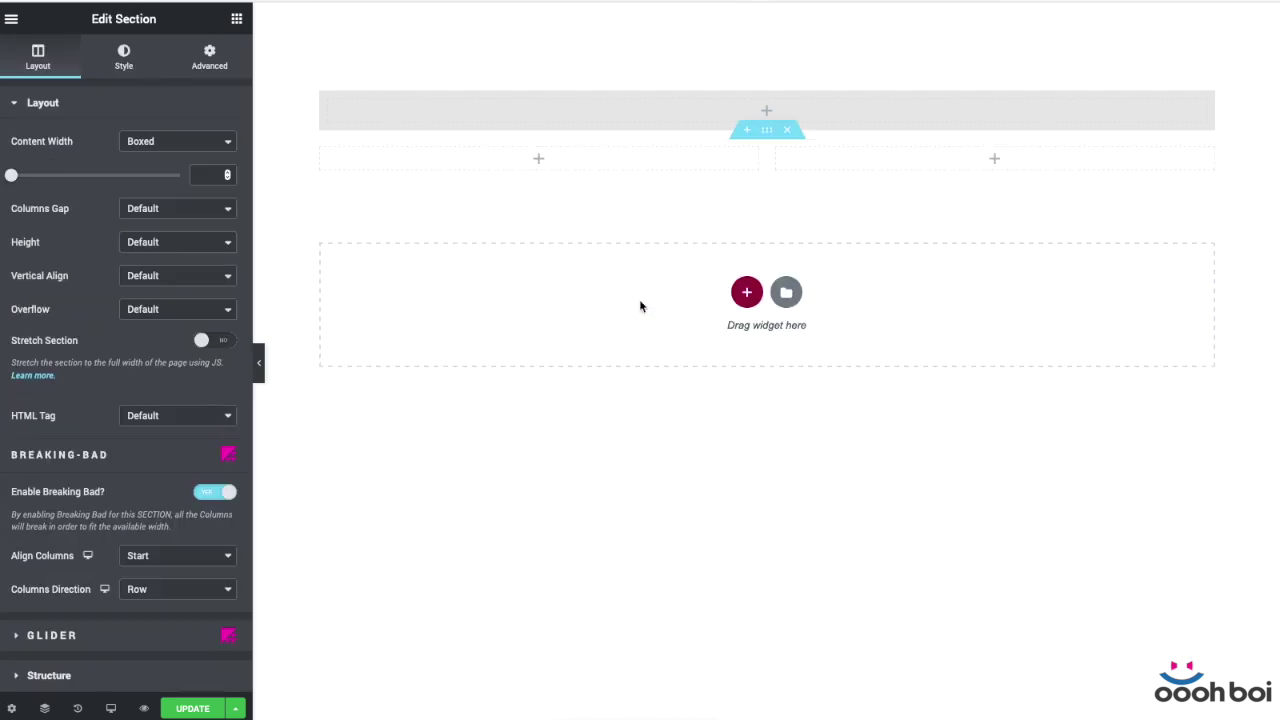
{"action": "left_click", "coordinate": [205, 50]}
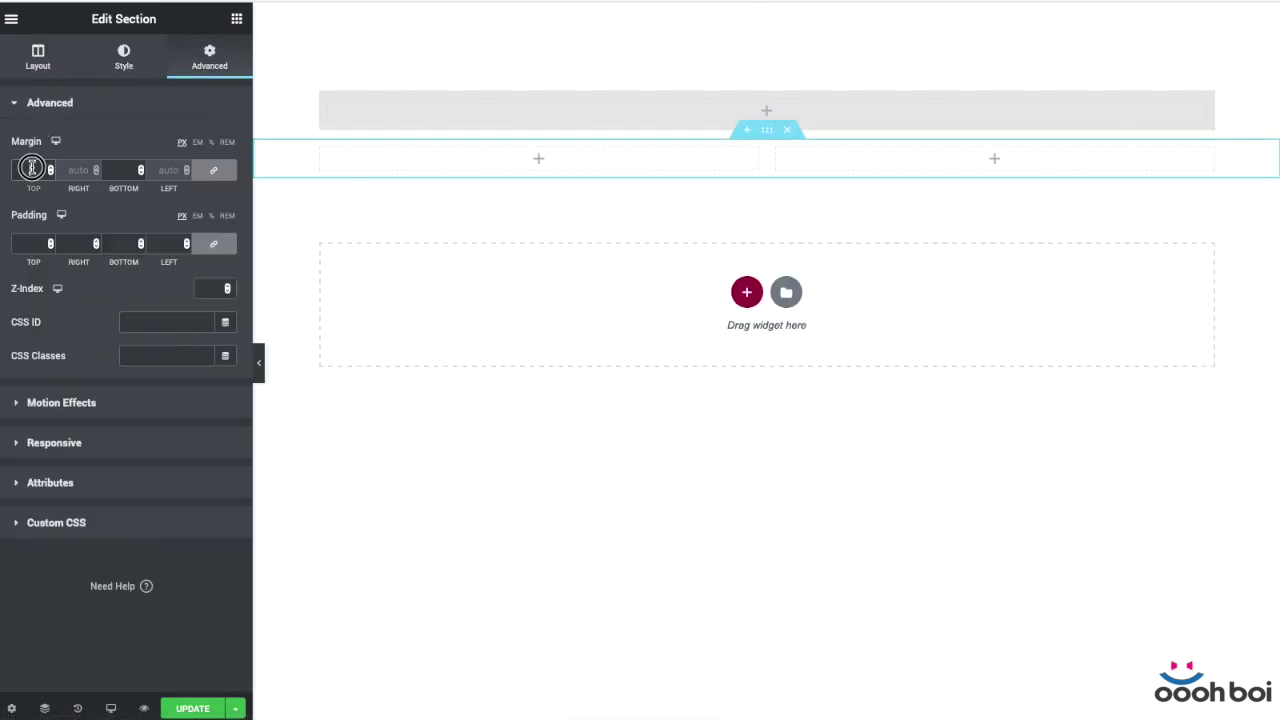
{"action": "left_click", "coordinate": [32, 168]}
{"action": "type", "text": "100"}
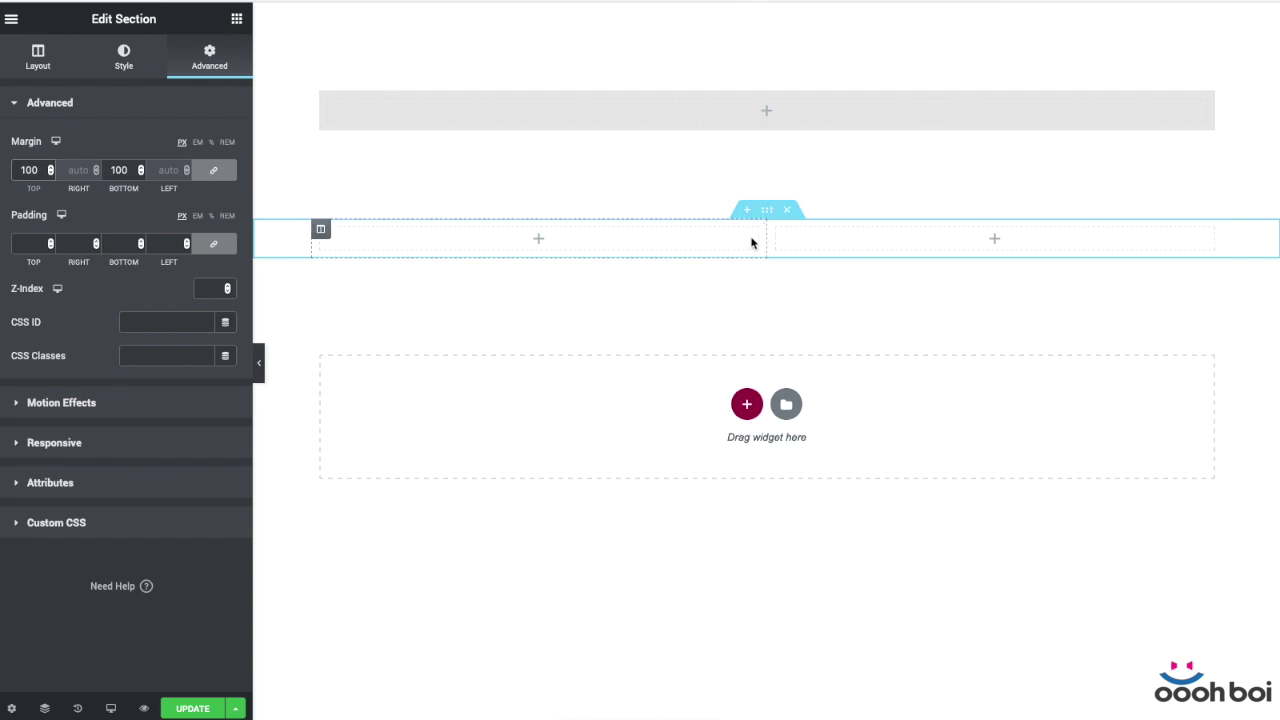
Place an Inner Section in the left column of the two-column section and delete the Inner Section's second column
{"action": "left_click", "coordinate": [237, 18]}
{"action": "left_click_drag", "start_coordinate": [70, 168], "coordinate": [471, 245]}
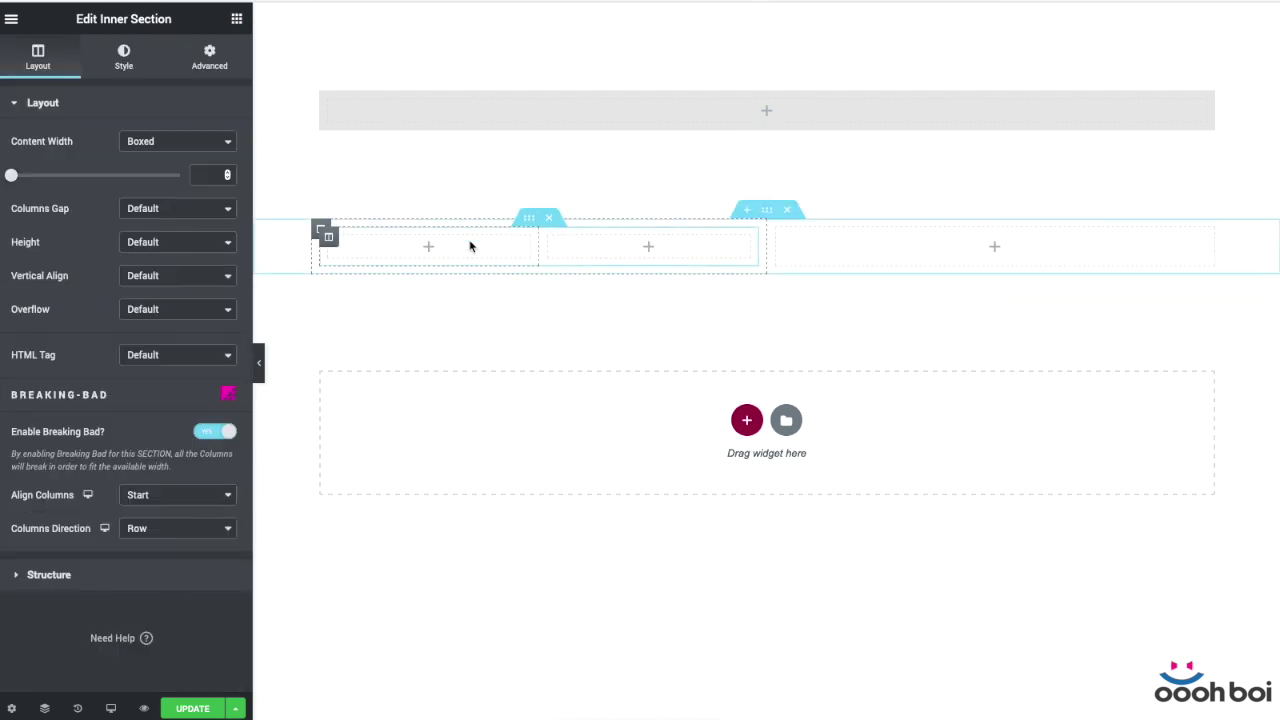
{"action": "right_click", "coordinate": [549, 240]}
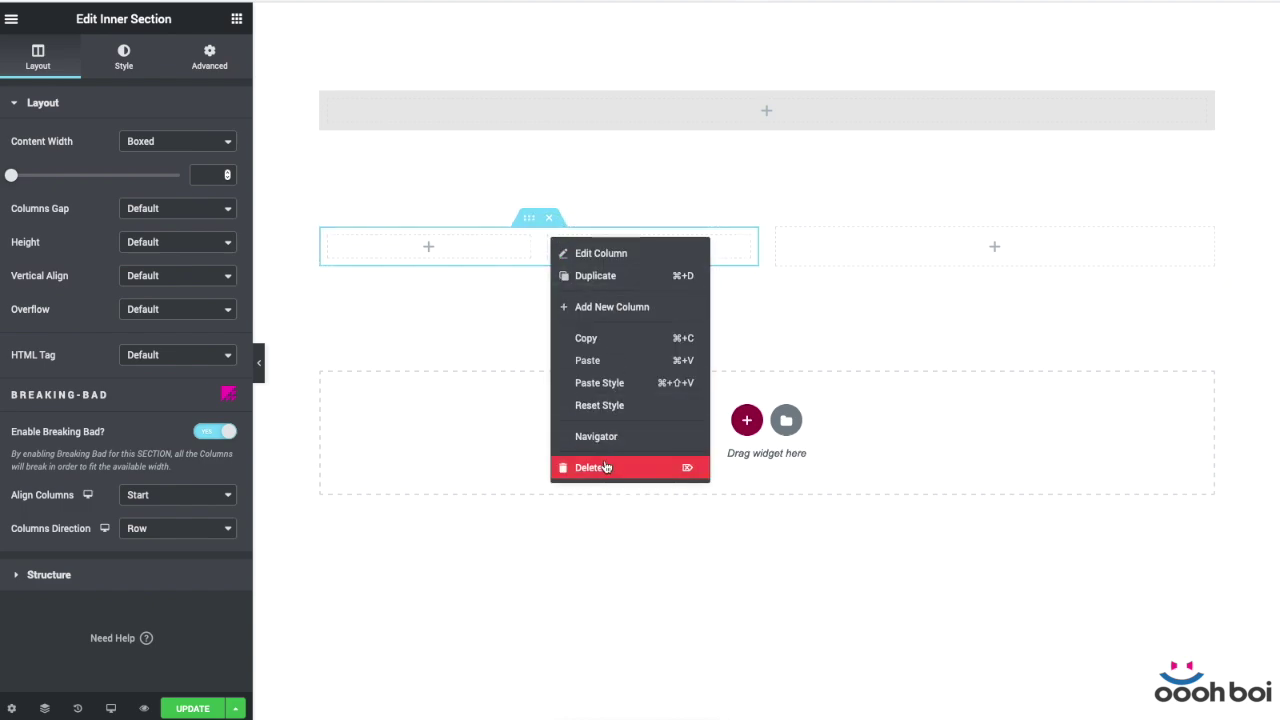
{"action": "left_click", "coordinate": [588, 467]}
Copy the left column's inner section and paste it twice into the right column
{"action": "right_click", "coordinate": [529, 217]}
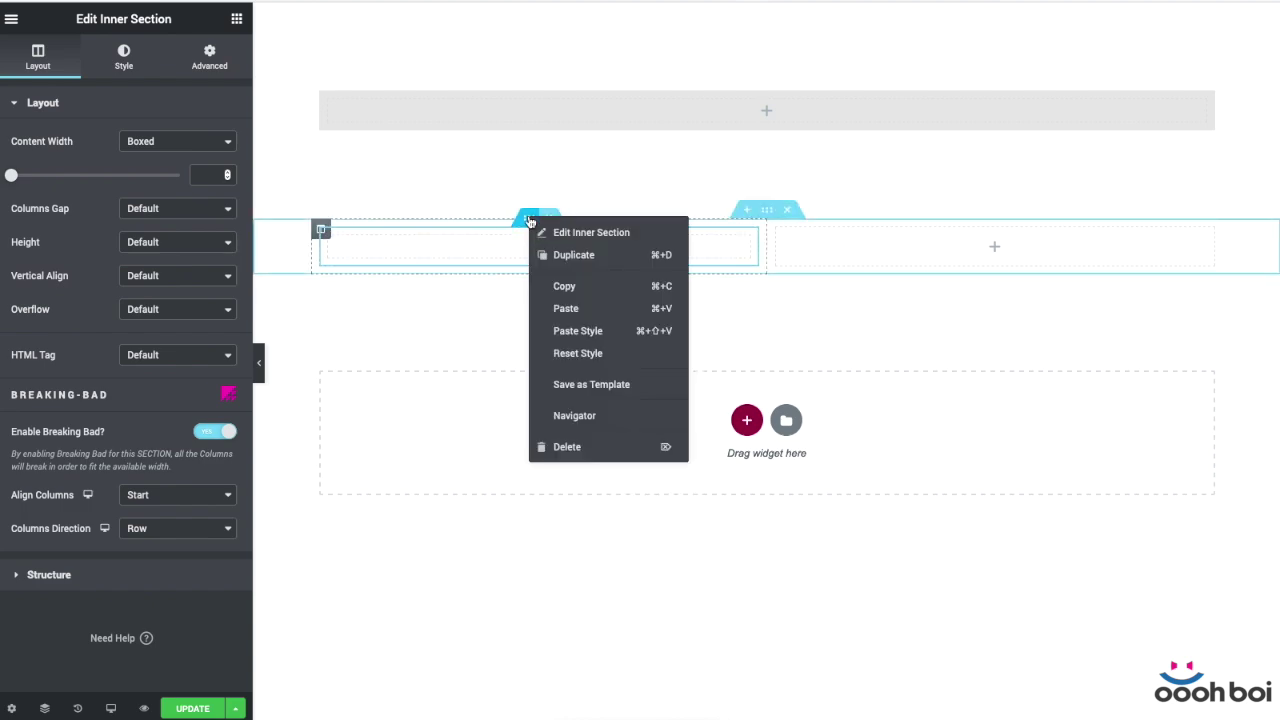
{"action": "left_click", "coordinate": [557, 289]}
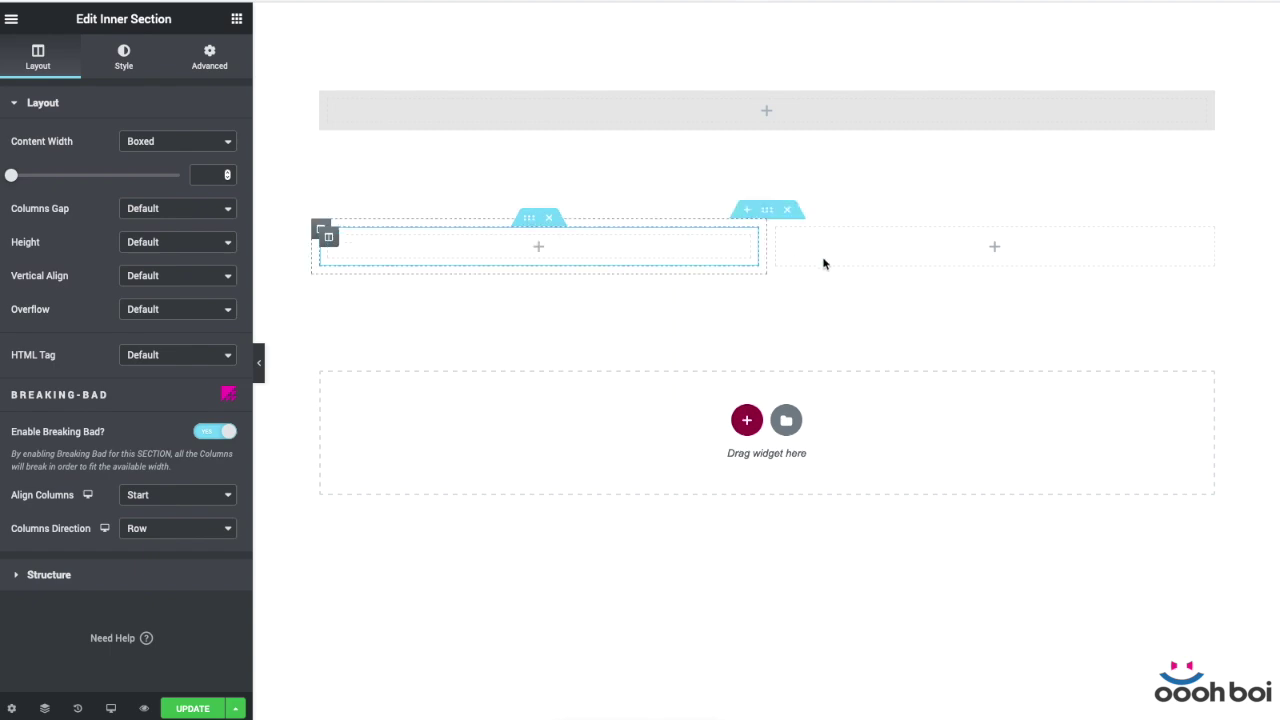
{"action": "right_click", "coordinate": [847, 250]}
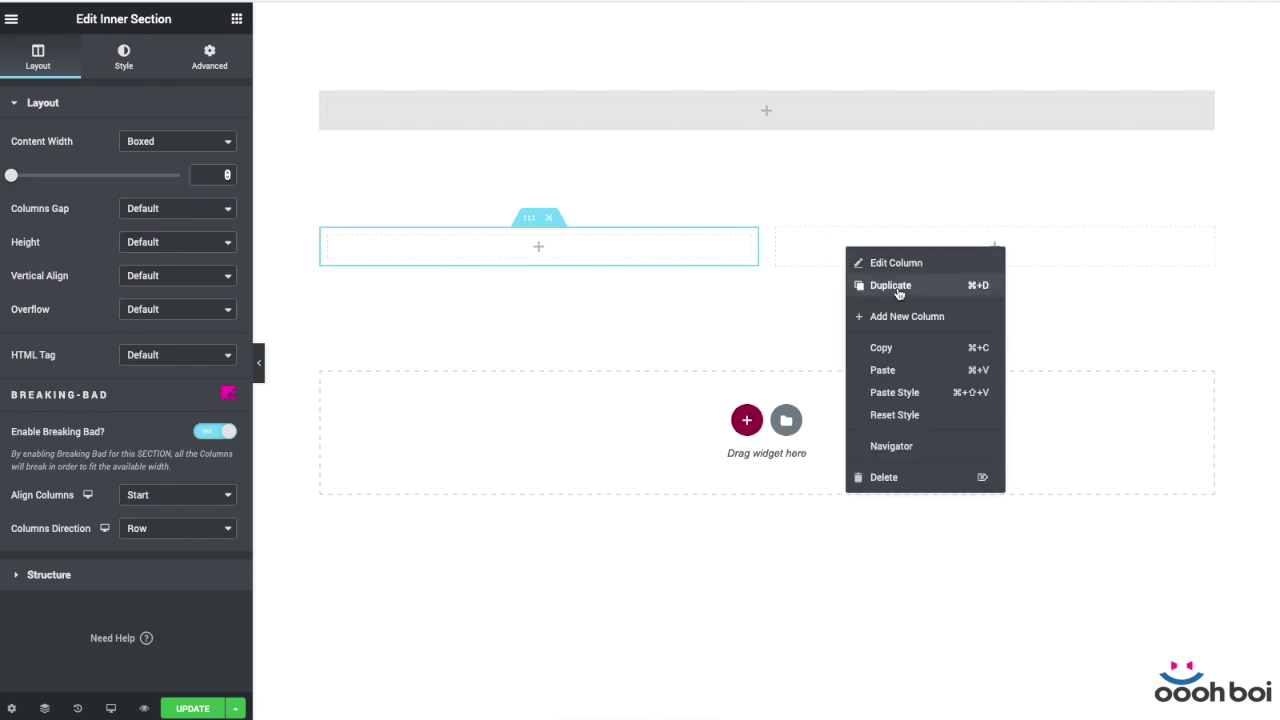
{"action": "left_click", "coordinate": [985, 246]}
{"action": "right_click", "coordinate": [986, 219]}
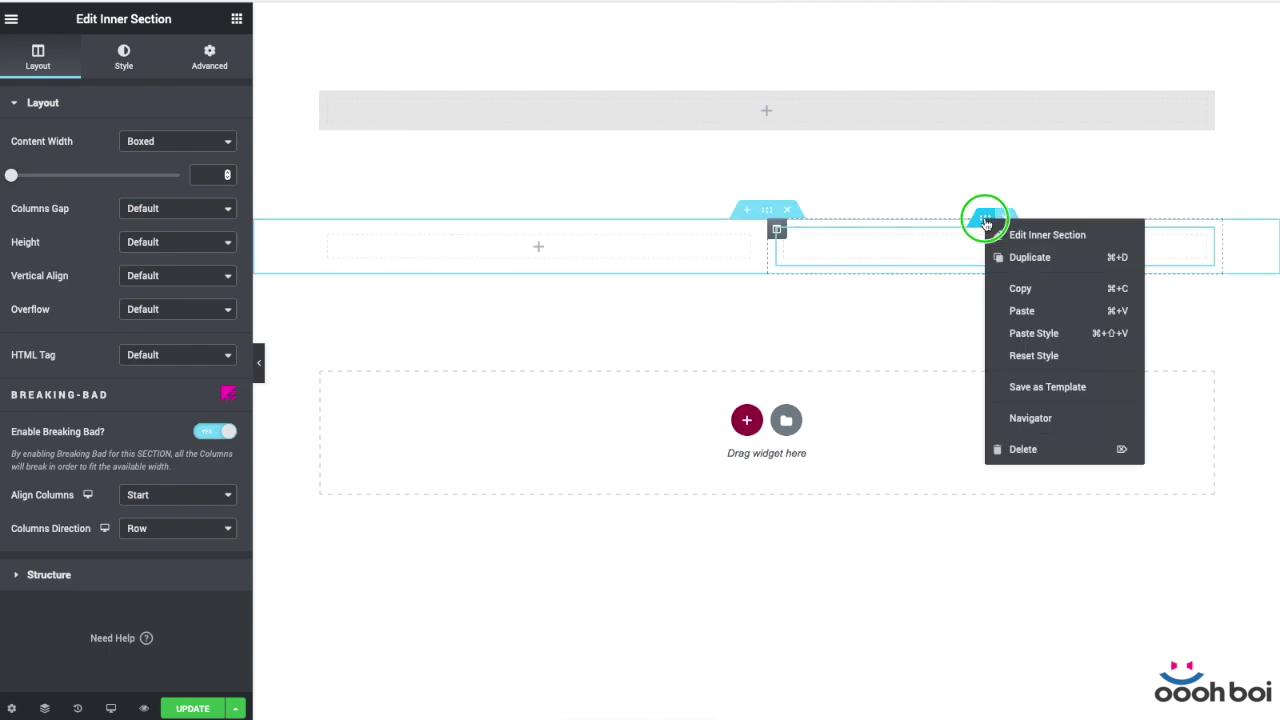
{"action": "left_click", "coordinate": [1030, 318]}
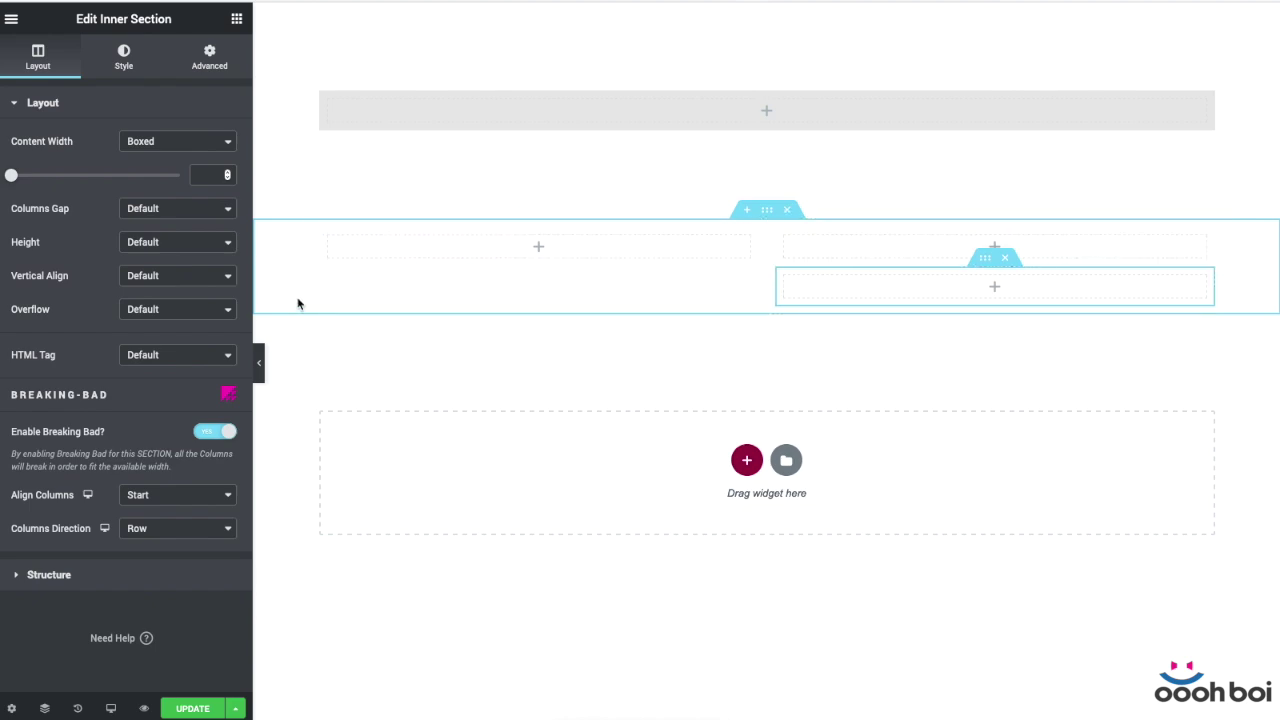
Copy the whole left column of the lower section and paste it into the grey inner section
{"action": "right_click", "coordinate": [319, 229]}
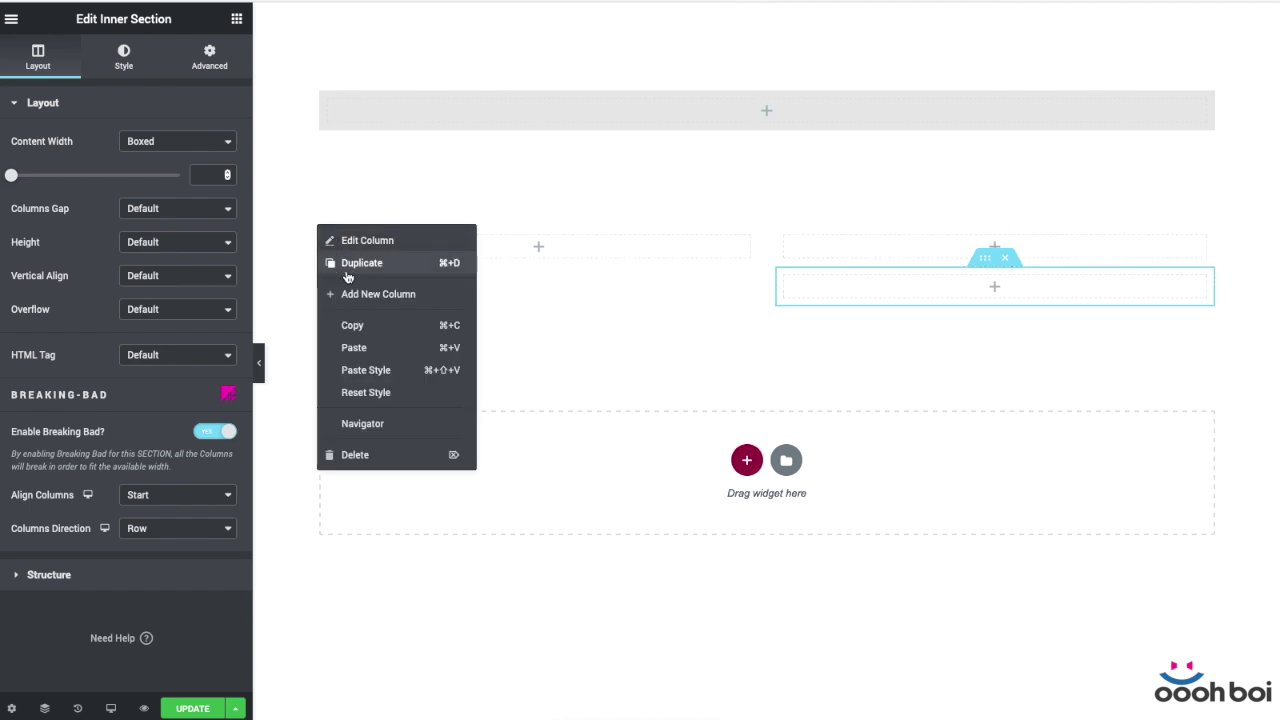
{"action": "left_click", "coordinate": [350, 327]}
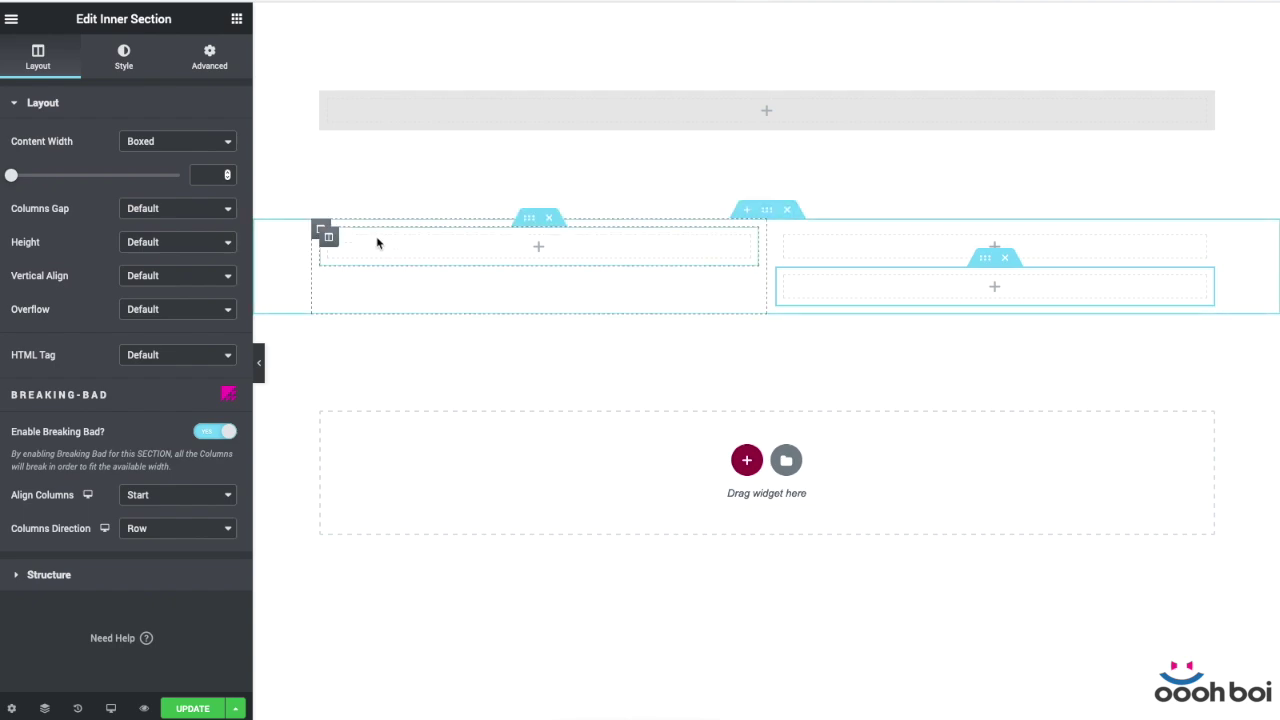
{"action": "right_click", "coordinate": [783, 113]}
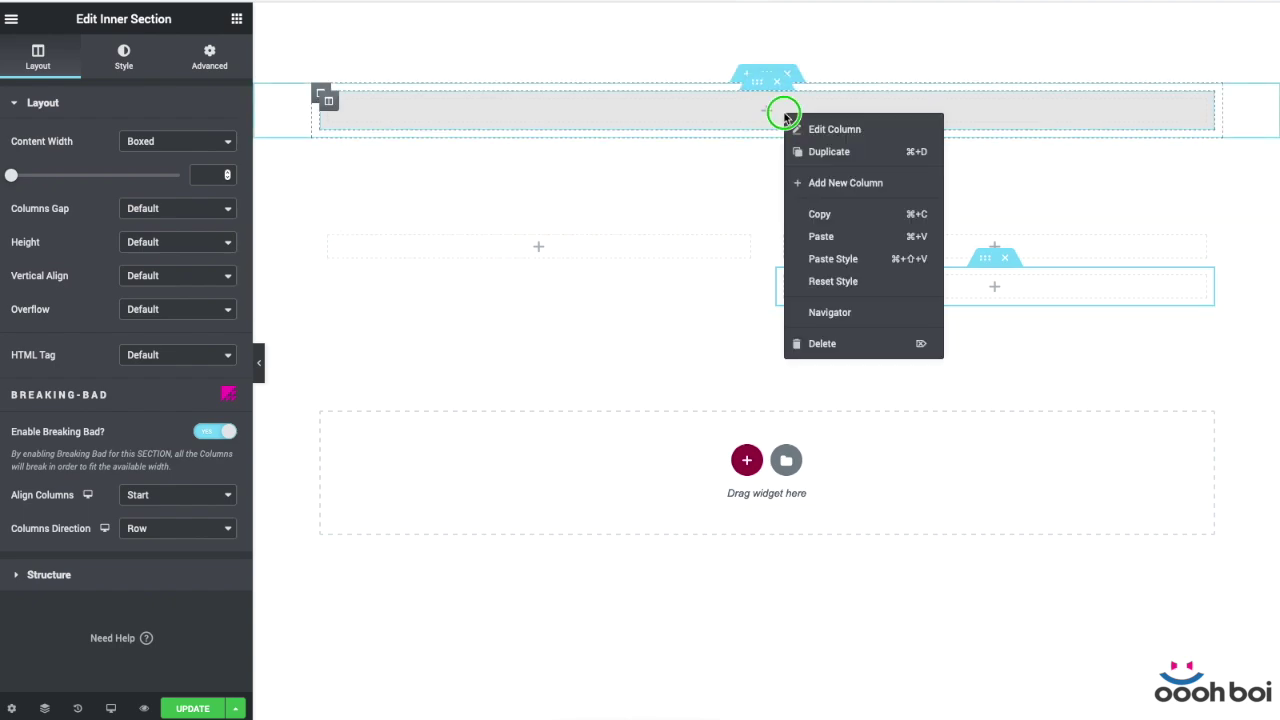
{"action": "left_click", "coordinate": [834, 237]}
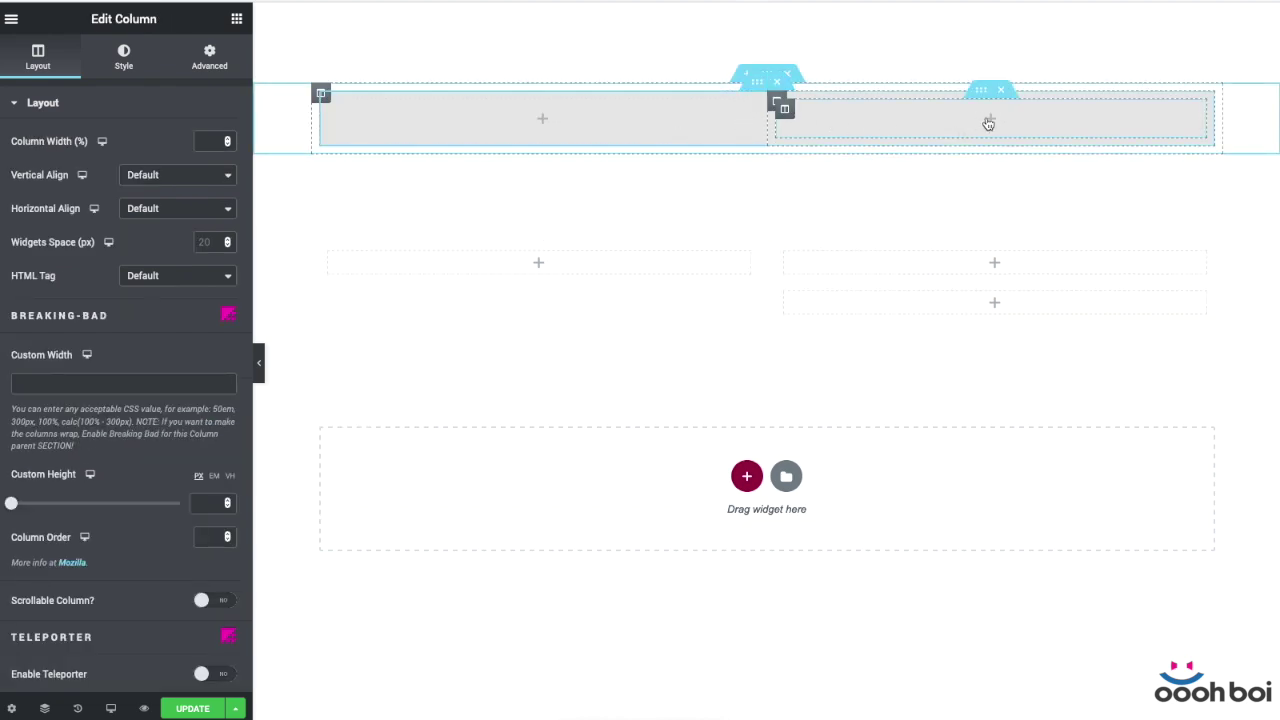
Delete the empty left column of the grey inner section, keeping the pasted column with the nested inner section
{"action": "left_click_drag", "start_coordinate": [977, 101], "coordinate": [703, 132]}
{"action": "right_click", "coordinate": [331, 115]}
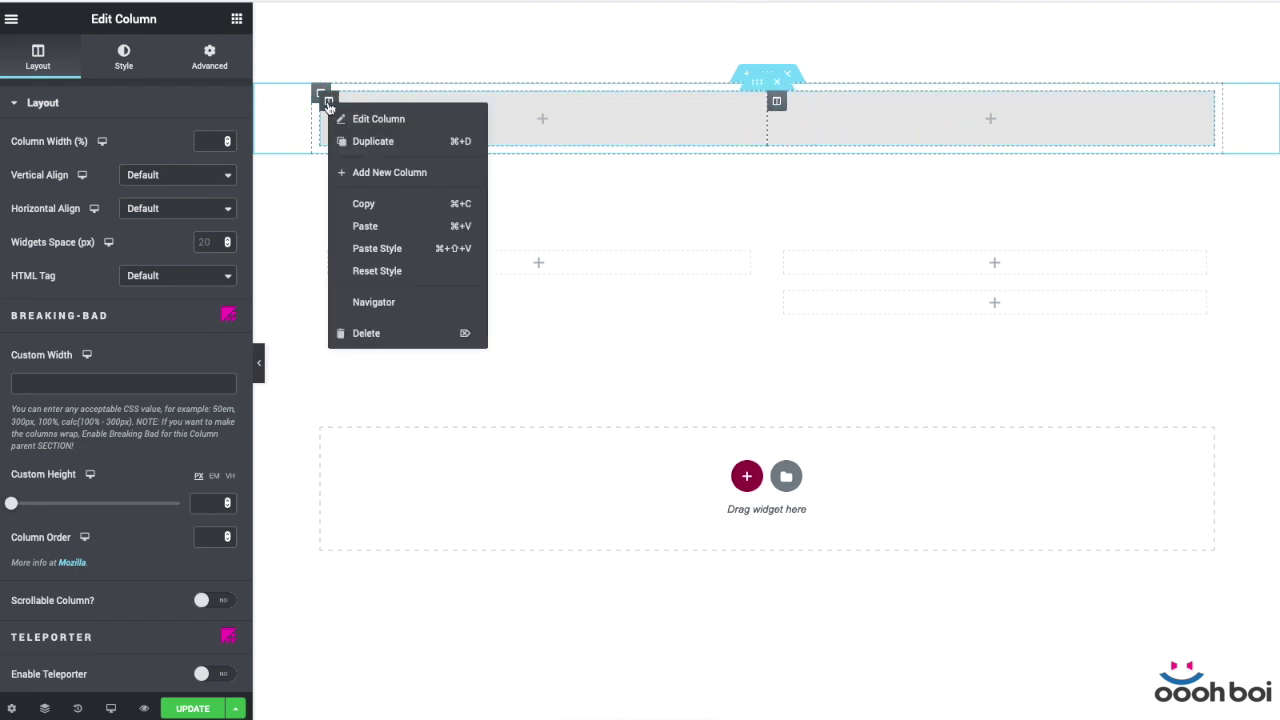
{"action": "left_click", "coordinate": [365, 333]}
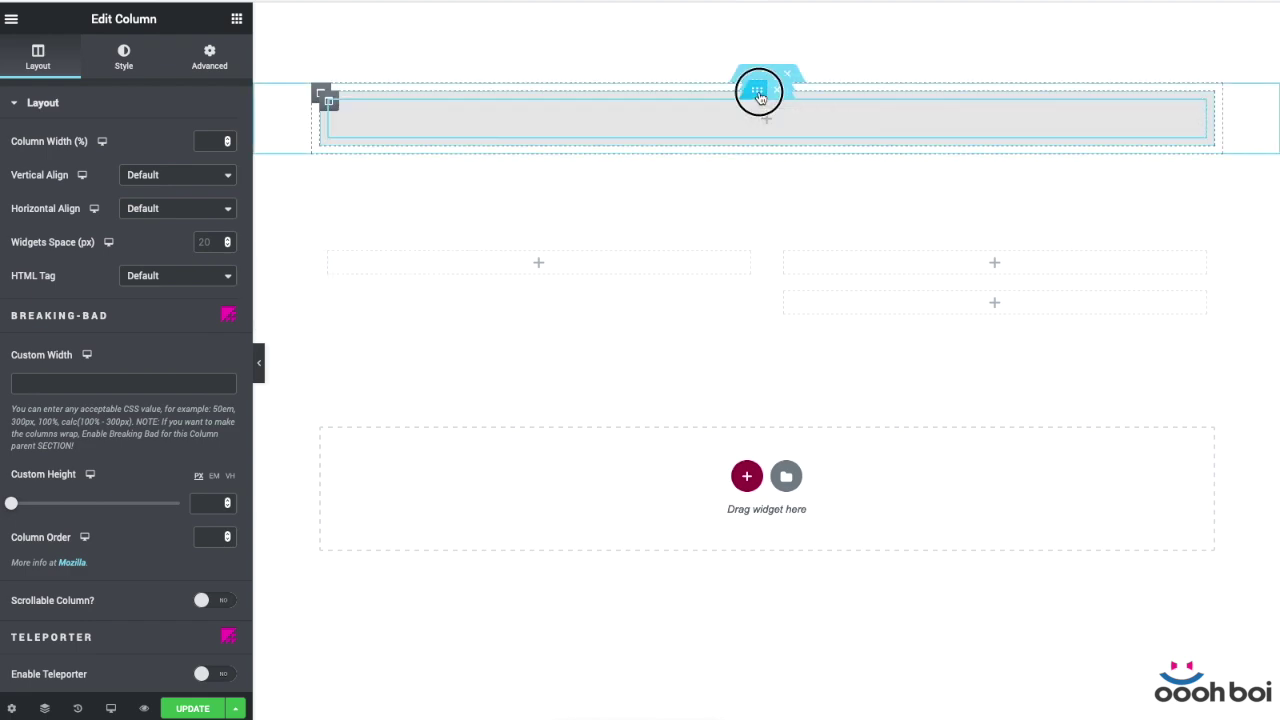
Give the nested inner section a Classic background with the colour #C3C3C3
{"action": "left_click", "coordinate": [758, 92]}
{"action": "left_click", "coordinate": [123, 52]}
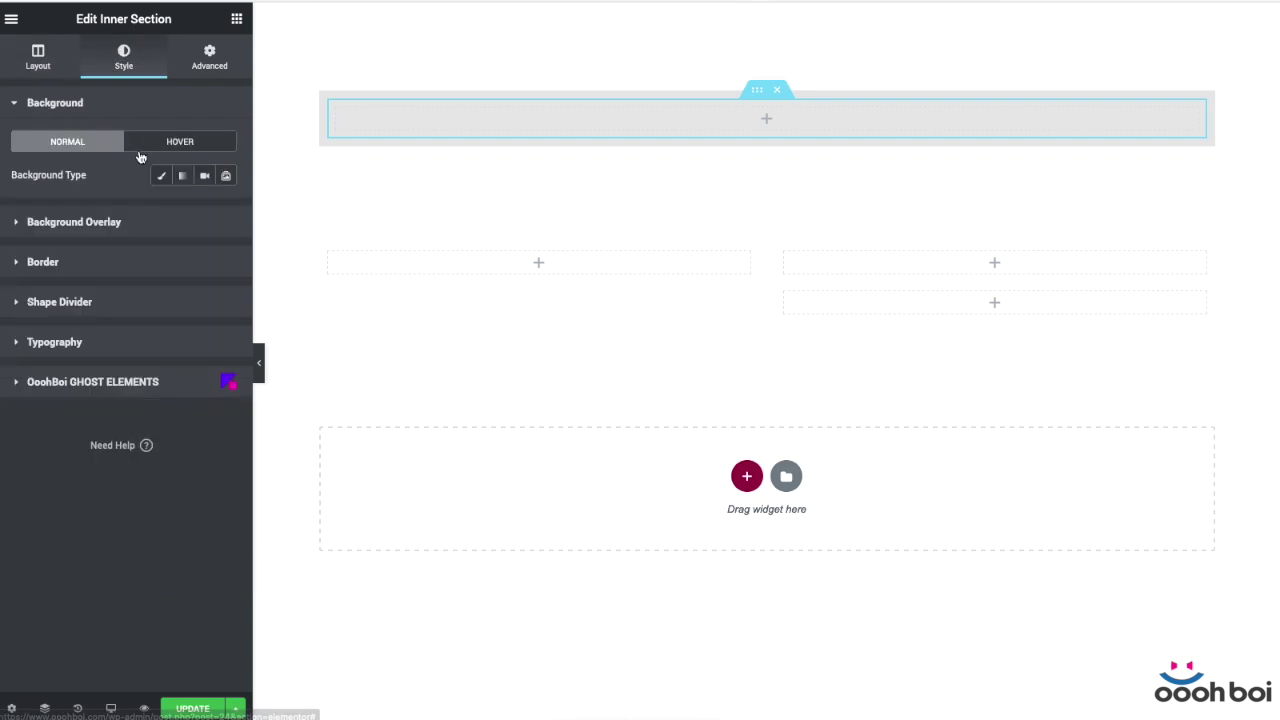
{"action": "left_click", "coordinate": [161, 175]}
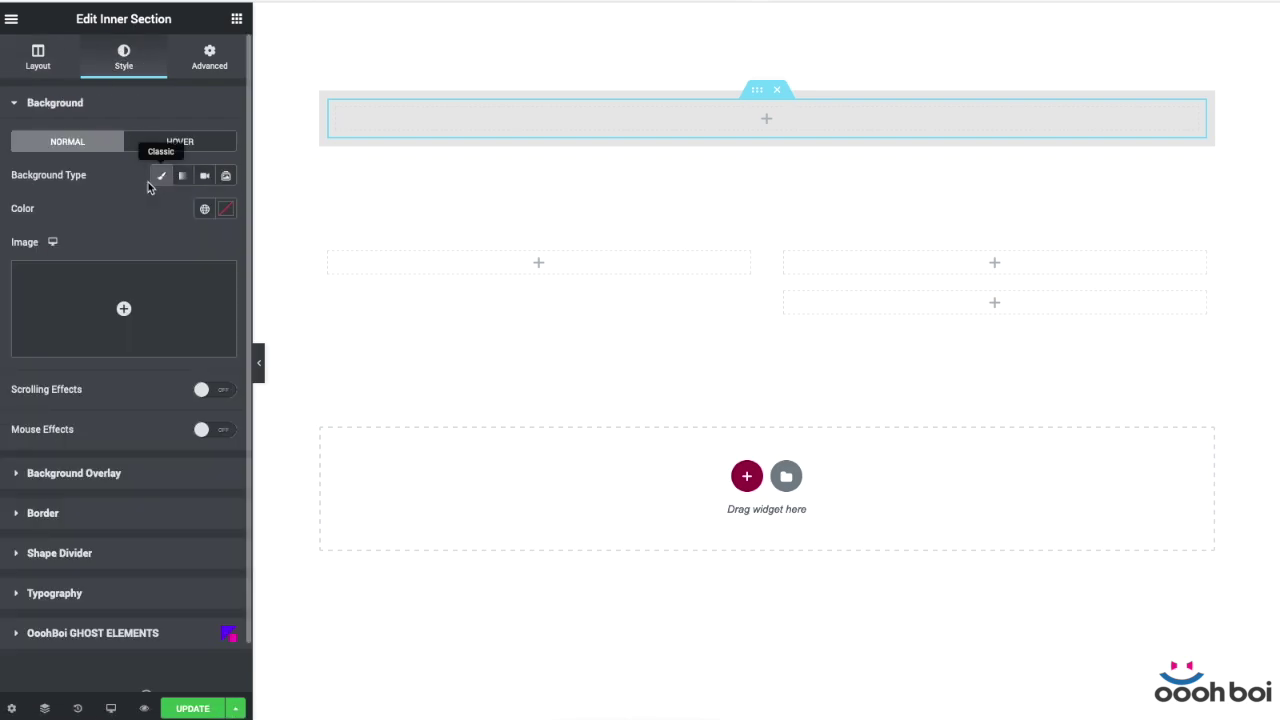
{"action": "left_click", "coordinate": [228, 208]}
{"action": "left_click_drag", "start_coordinate": [43, 286], "coordinate": [32, 300]}
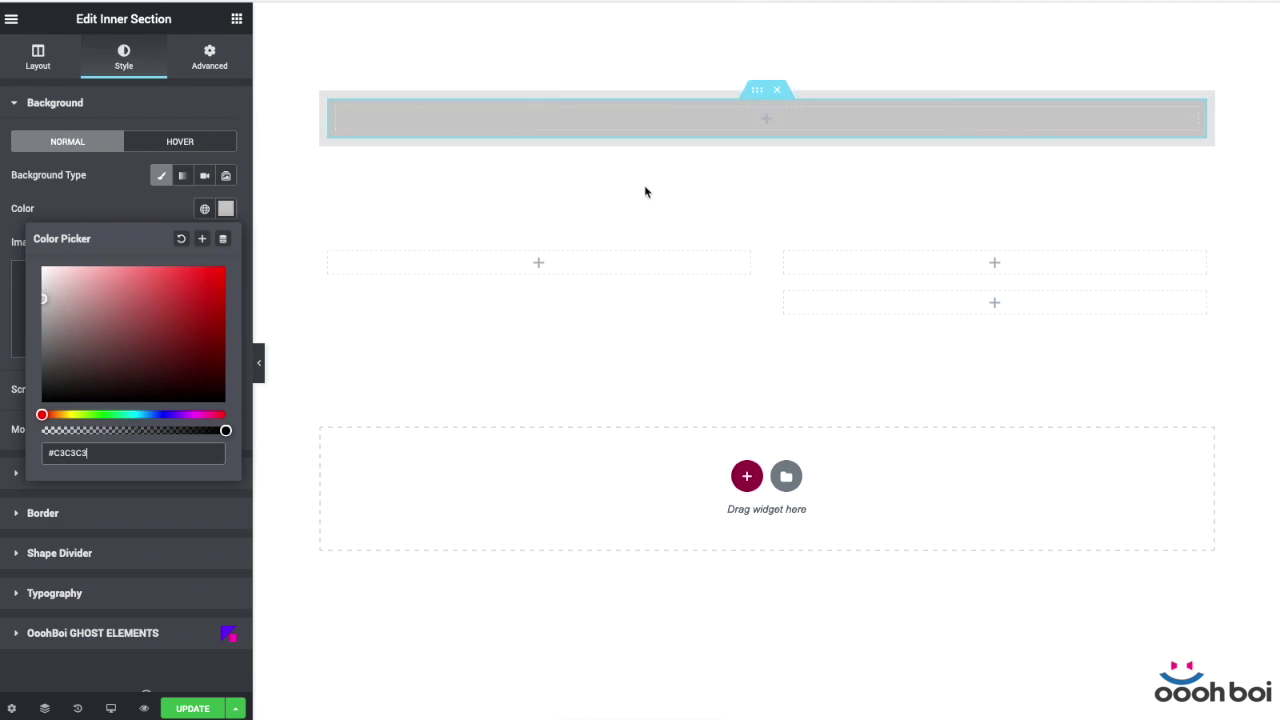
Paste the copied column into the #C3C3C3 inner section and delete that section's empty left column
{"action": "right_click", "coordinate": [680, 117]}
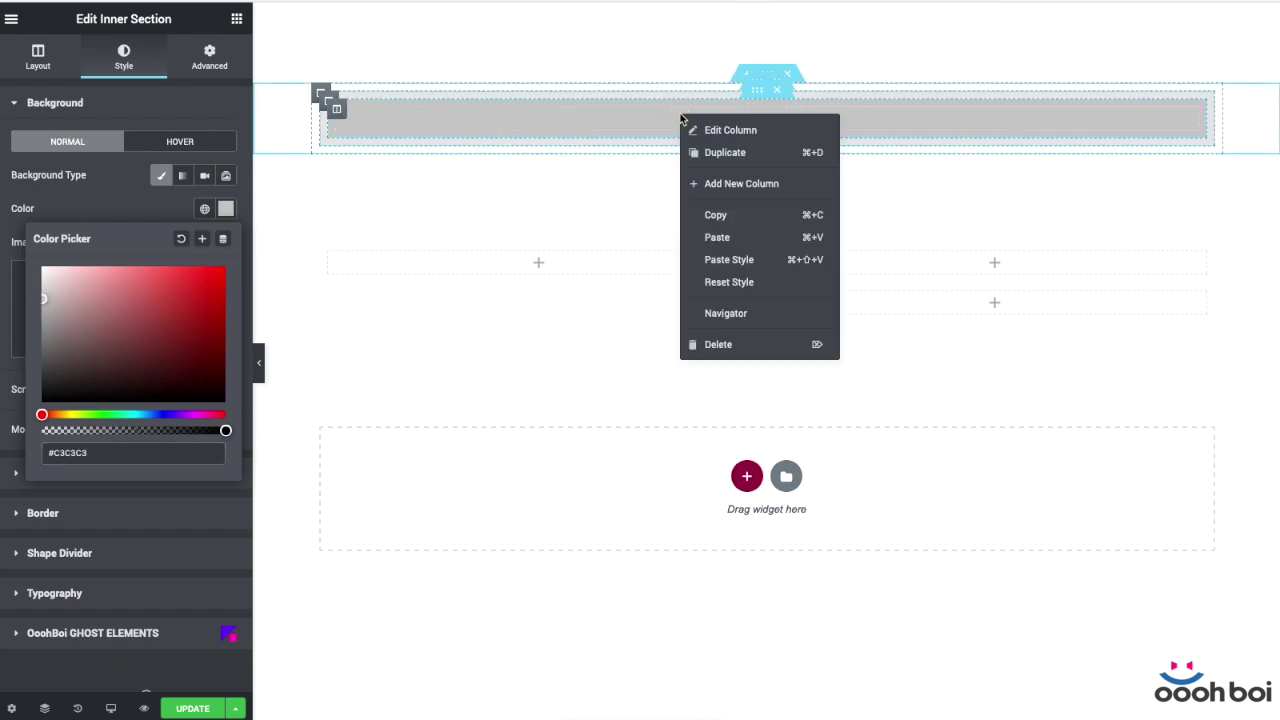
{"action": "left_click", "coordinate": [760, 240]}
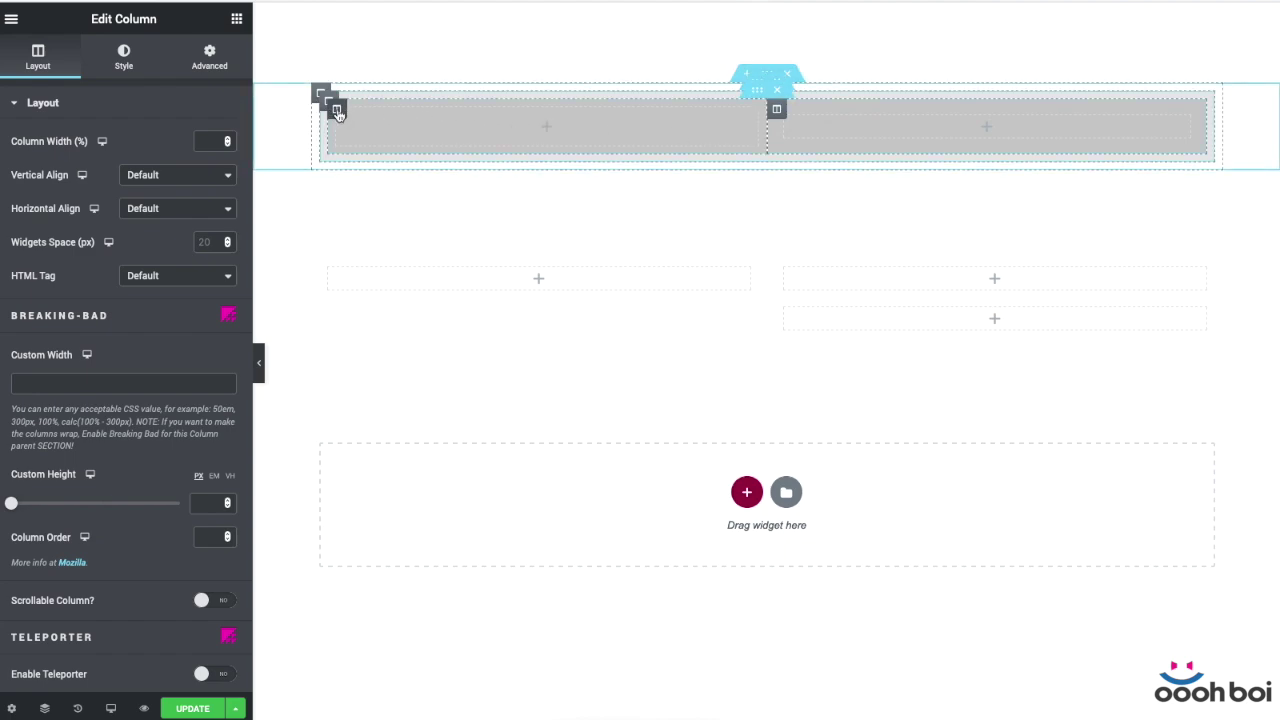
{"action": "right_click", "coordinate": [338, 114]}
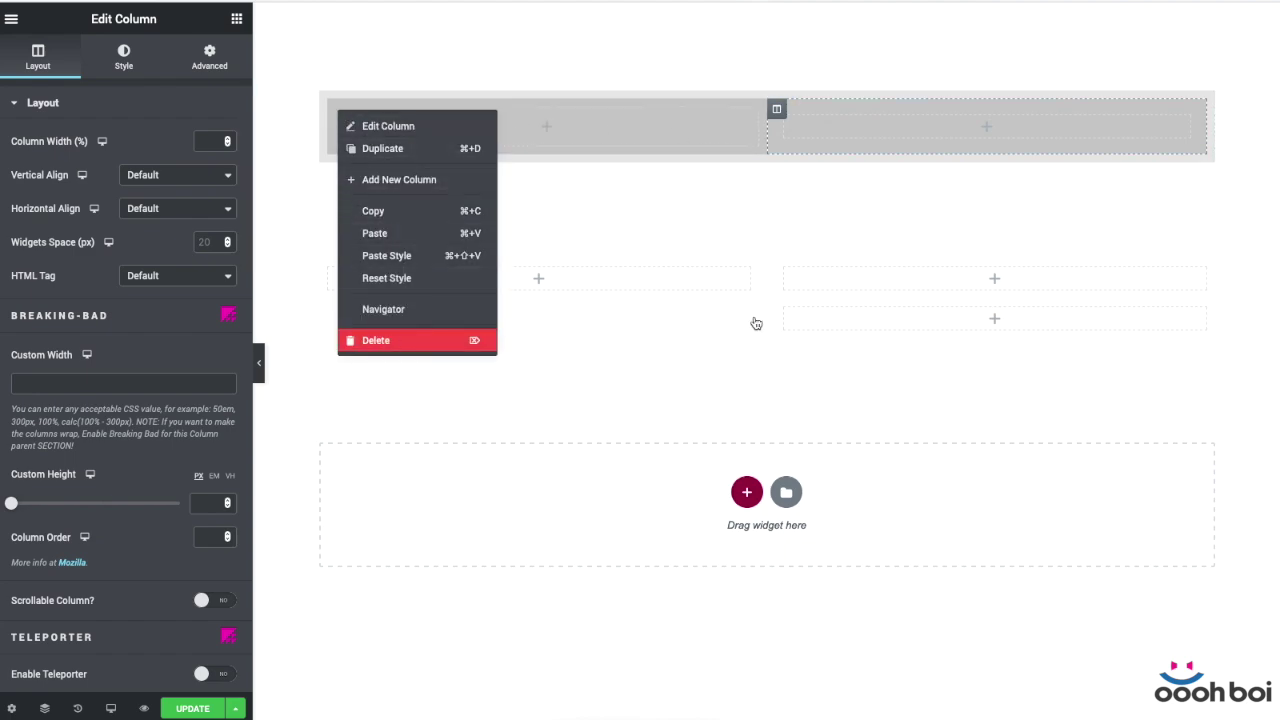
{"action": "key", "text": "Delete"}
Give the newly nested third-level inner section a Classic background with the colour #A8A8A8
{"action": "left_click", "coordinate": [756, 100]}
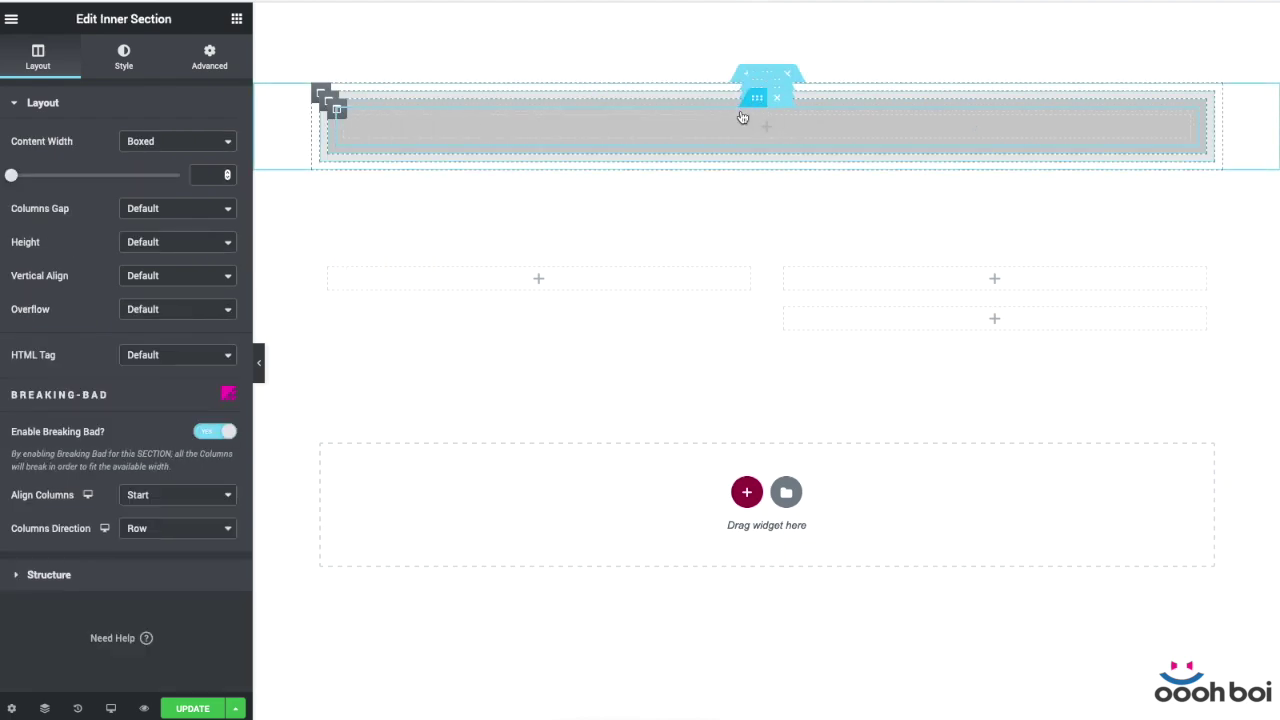
{"action": "left_click", "coordinate": [123, 63]}
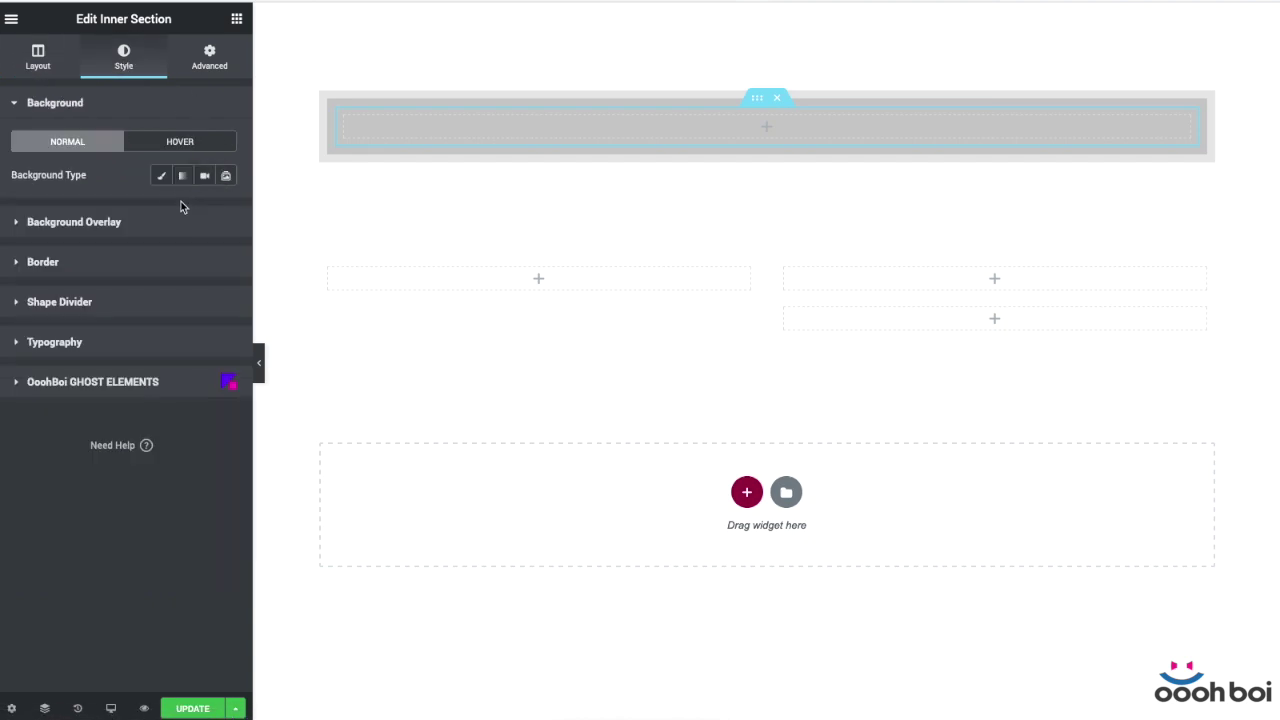
{"action": "left_click", "coordinate": [161, 175]}
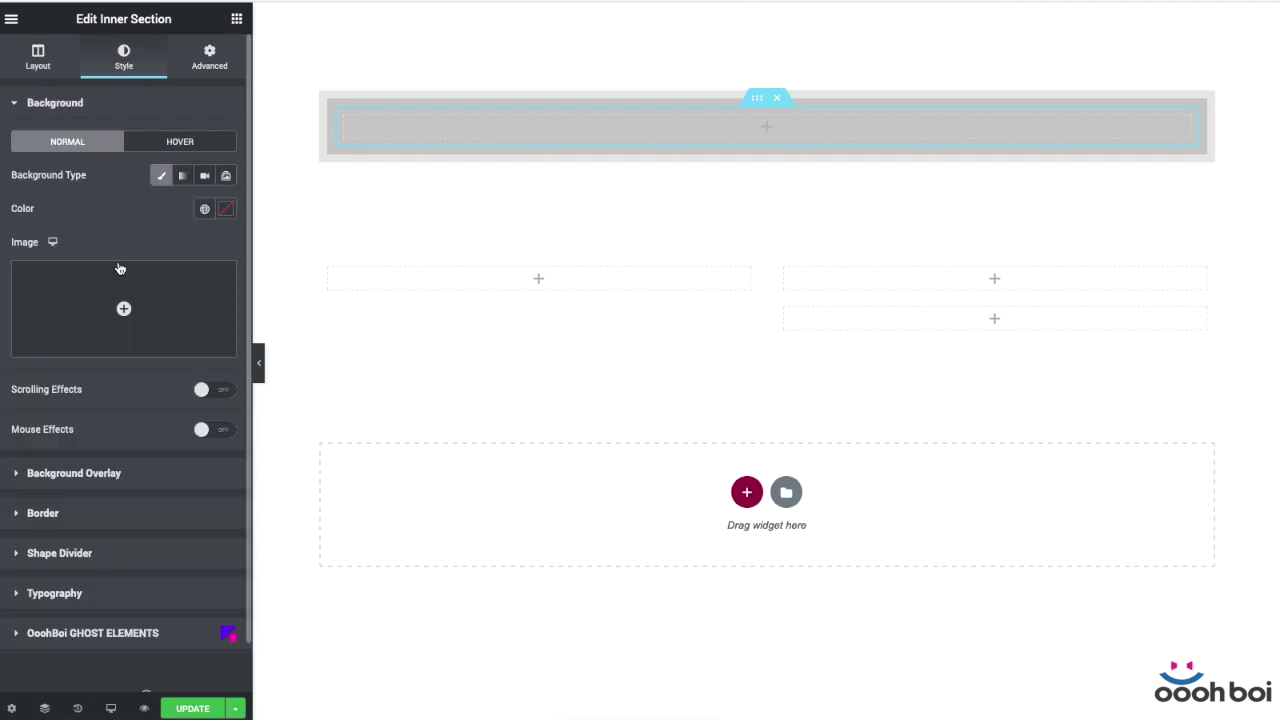
{"action": "left_click", "coordinate": [225, 208]}
{"action": "left_click", "coordinate": [33, 303]}
{"action": "left_click_drag", "start_coordinate": [33, 303], "coordinate": [25, 318]}
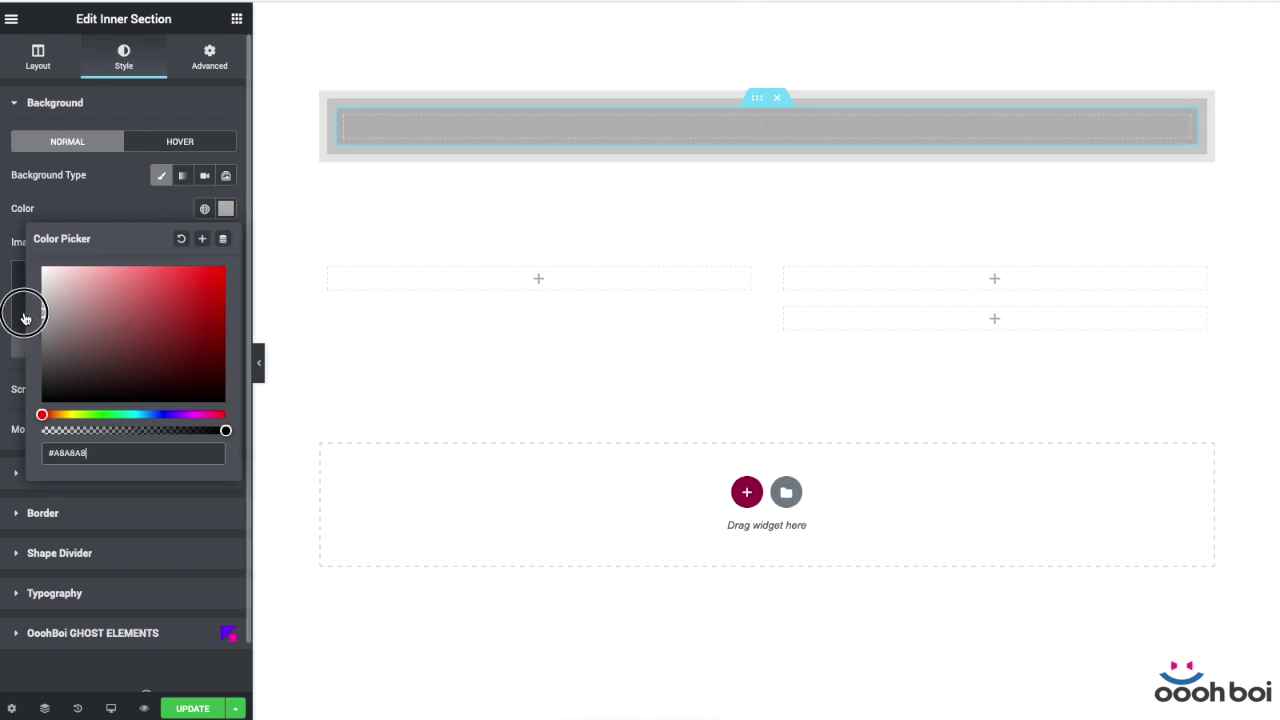
Paste the copied column into the #A8A8A8 inner section and delete that section's empty left column
{"action": "right_click", "coordinate": [457, 124]}
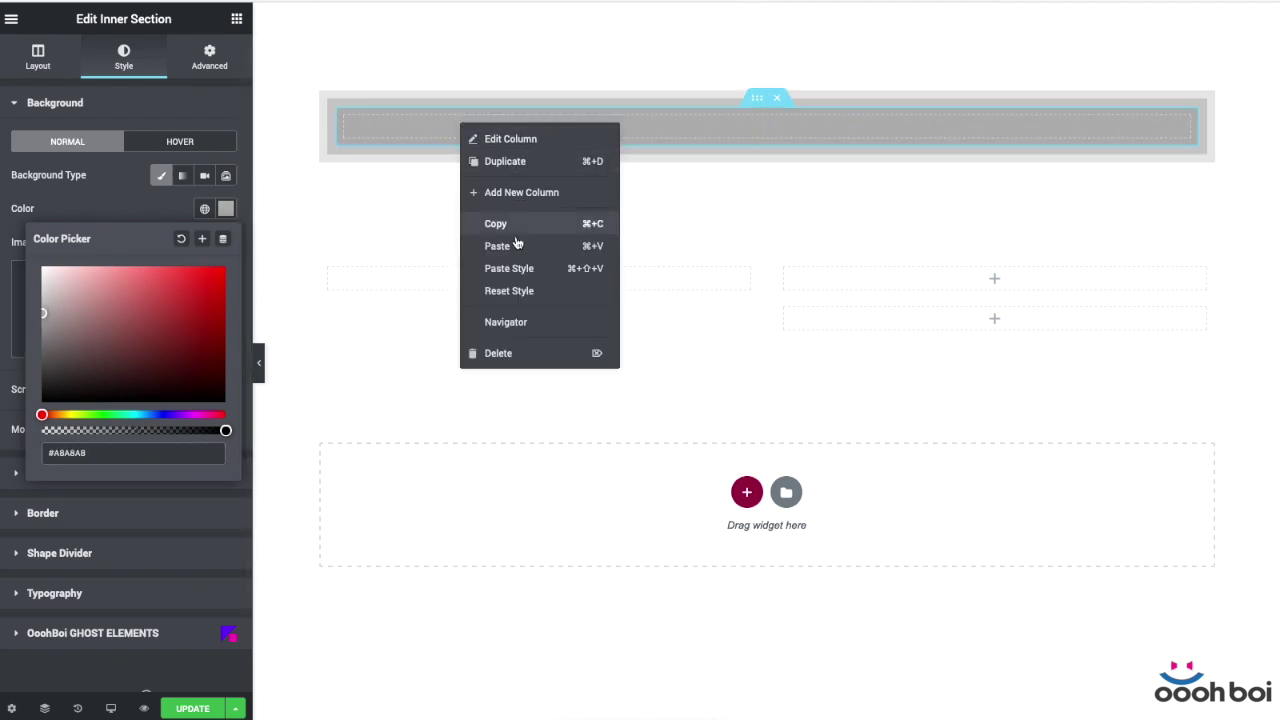
{"action": "left_click", "coordinate": [397, 134]}
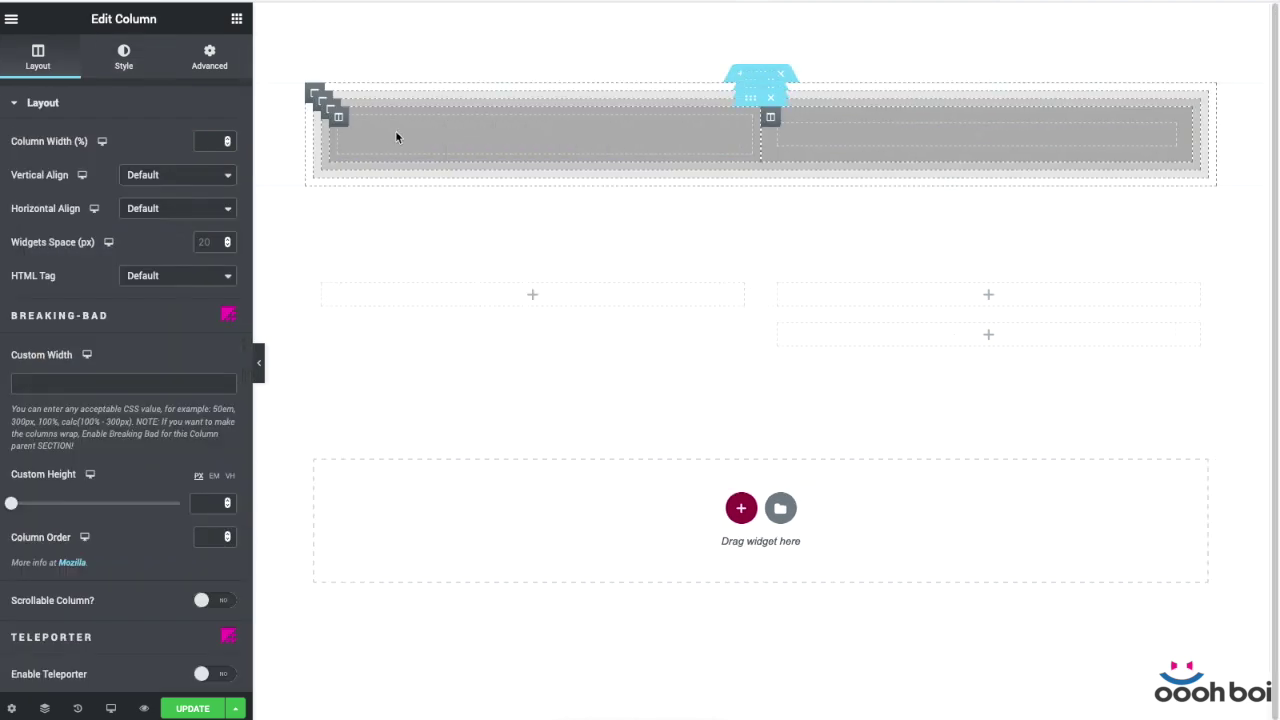
{"action": "right_click", "coordinate": [342, 122]}
{"action": "left_click", "coordinate": [404, 358]}
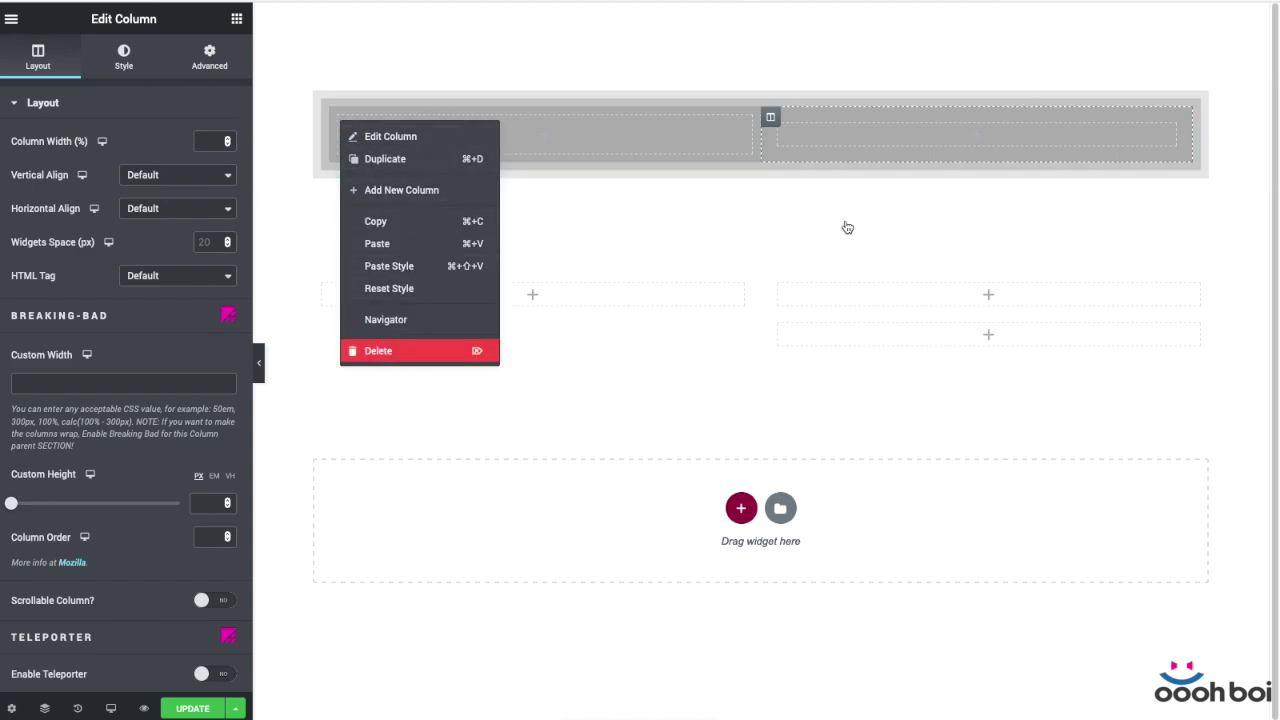
Give the newly nested fourth-level inner section a Classic background with the colour #868686
{"action": "left_click", "coordinate": [751, 106]}
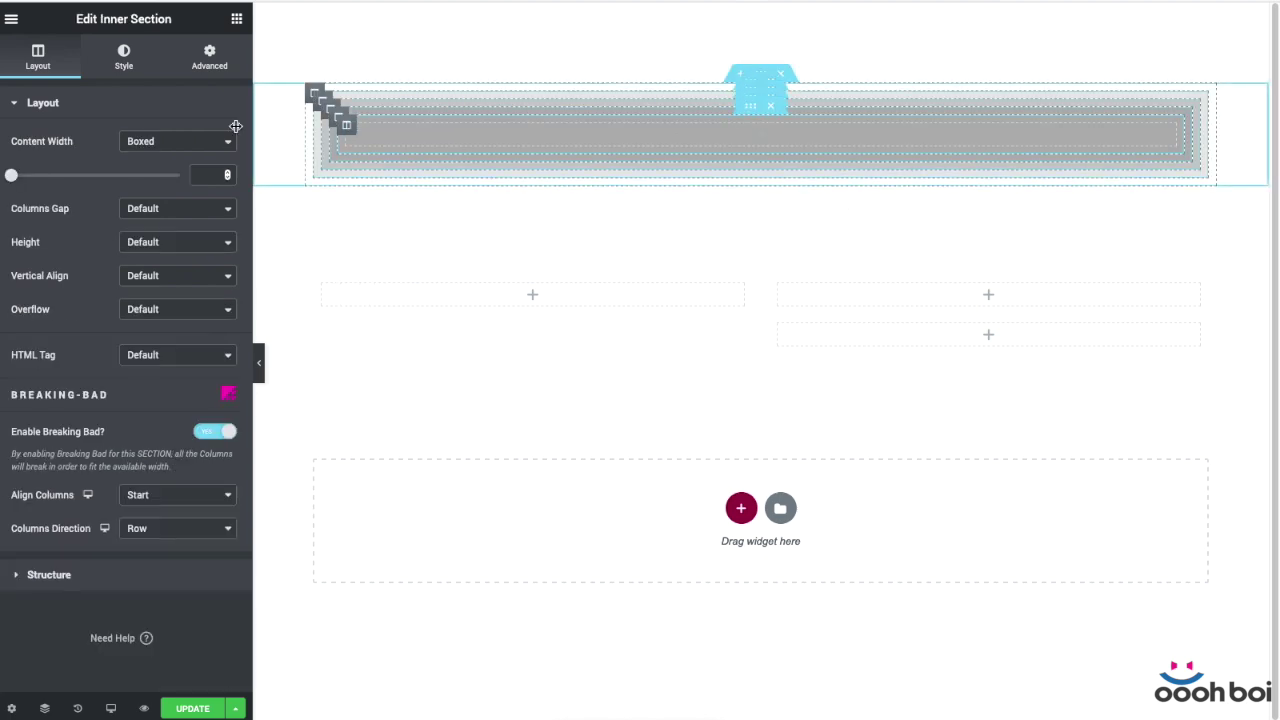
{"action": "left_click", "coordinate": [123, 55]}
{"action": "left_click", "coordinate": [161, 175]}
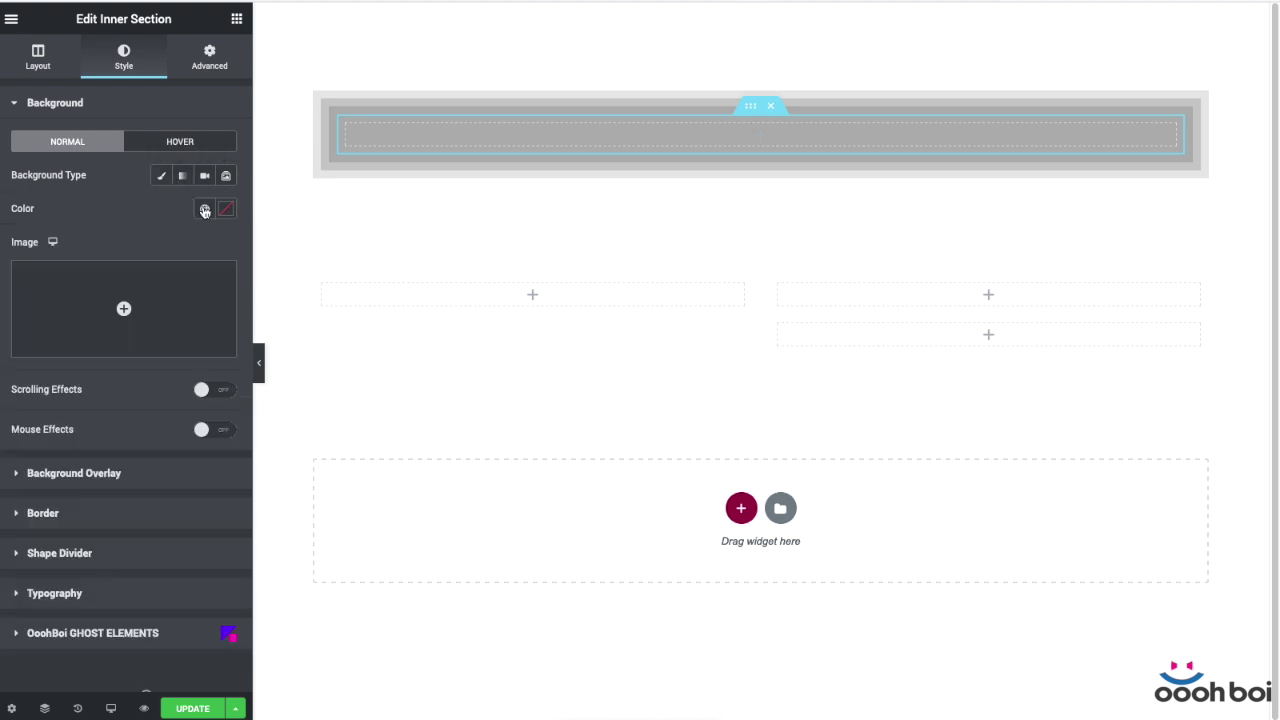
{"action": "left_click", "coordinate": [226, 209]}
{"action": "left_click_drag", "start_coordinate": [46, 327], "coordinate": [35, 332]}
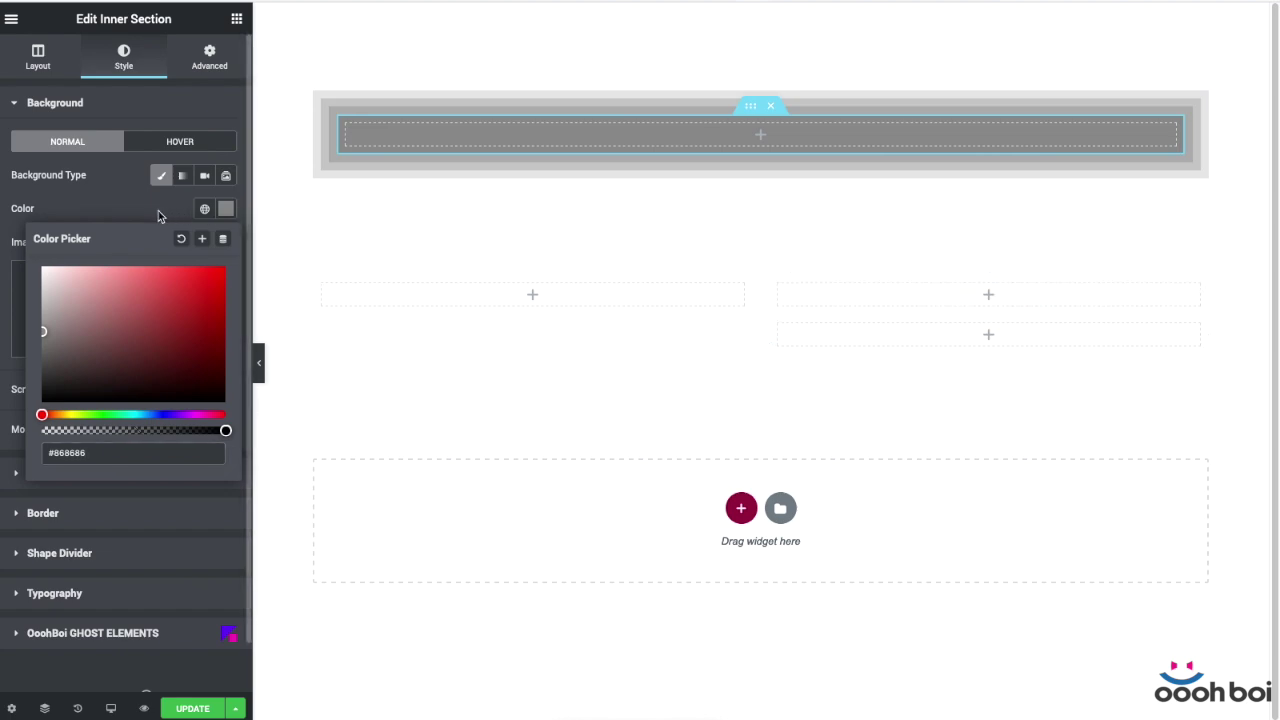
{"action": "left_click", "coordinate": [766, 214]}
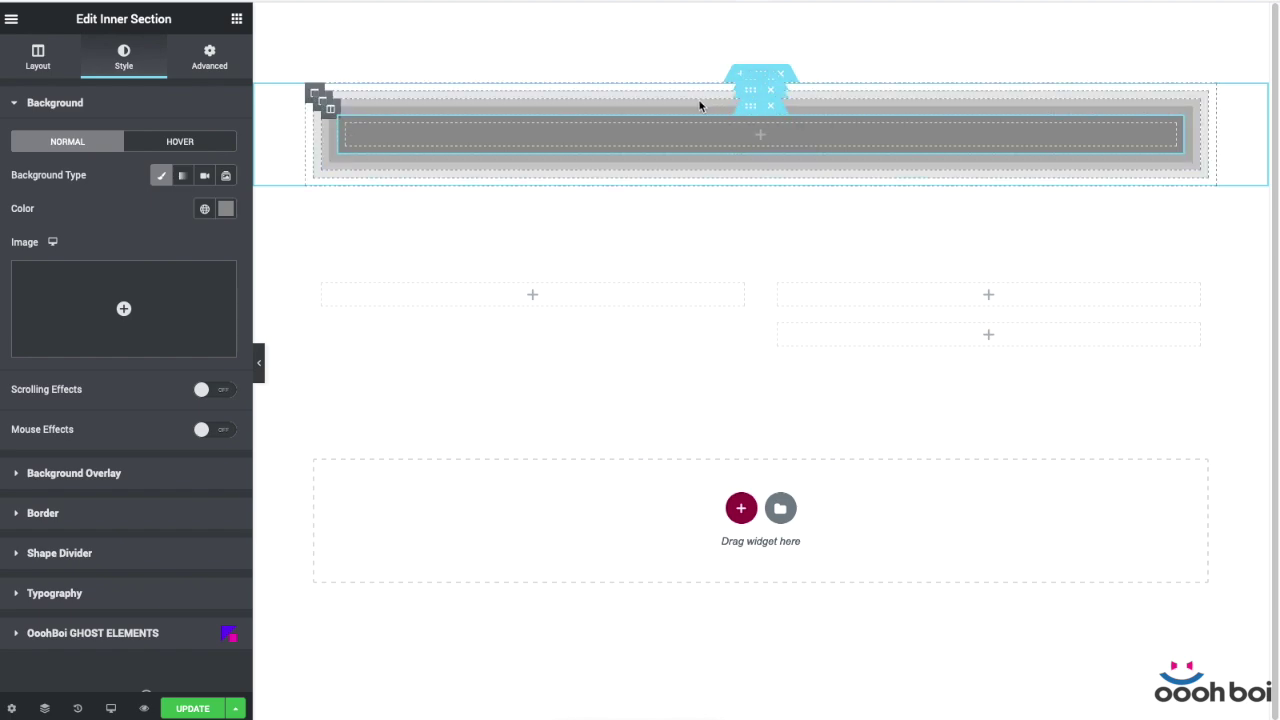
Try to copy or duplicate the nested inner section by its own handle and paste it inside the nested structure
{"action": "right_click", "coordinate": [752, 112]}
{"action": "key", "text": "Escape"}
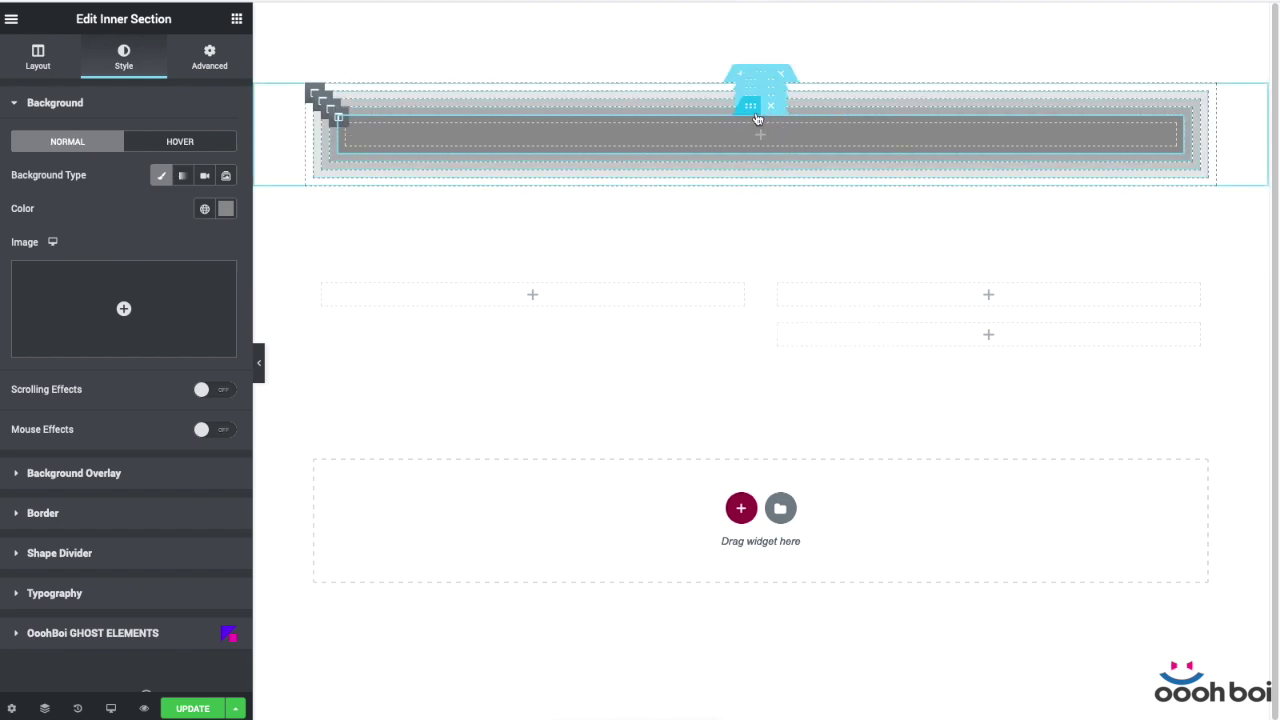
{"action": "right_click", "coordinate": [757, 118]}
{"action": "right_click", "coordinate": [749, 117]}
{"action": "left_click", "coordinate": [776, 174]}
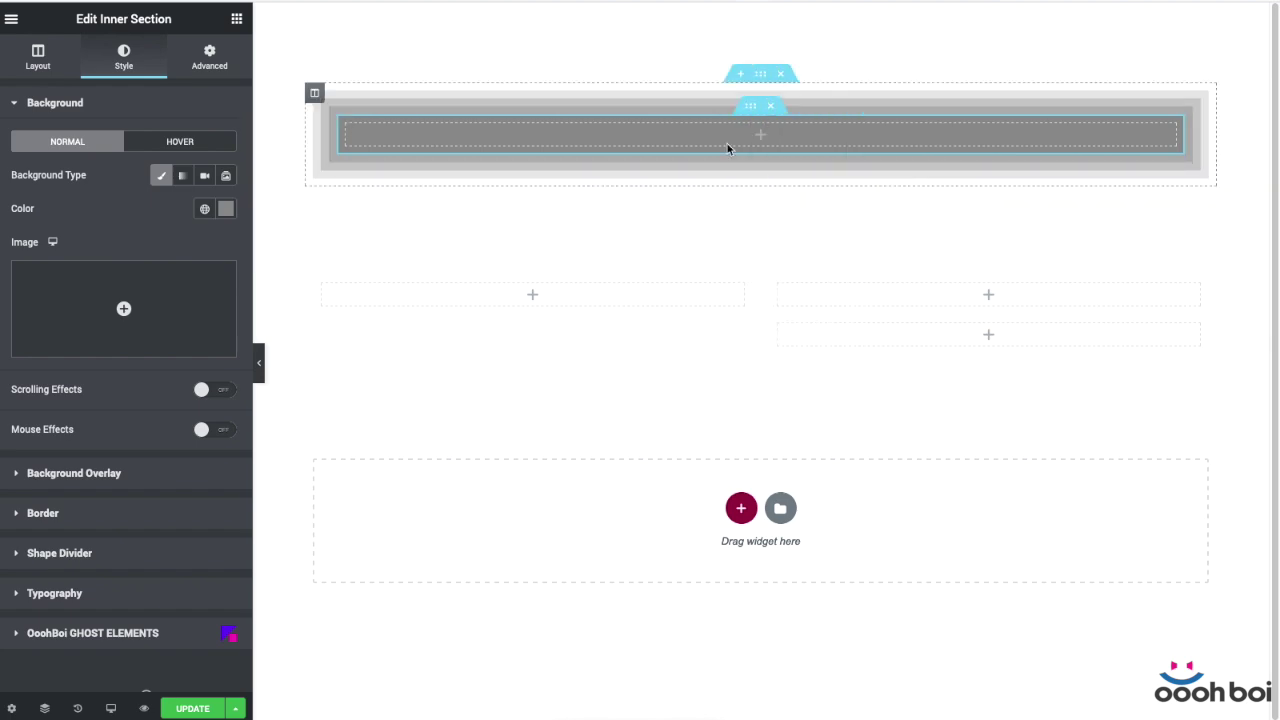
{"action": "key", "text": "ctrl+v"}
{"action": "right_click", "coordinate": [752, 112]}
{"action": "left_click", "coordinate": [786, 145]}
{"action": "right_click", "coordinate": [752, 112]}
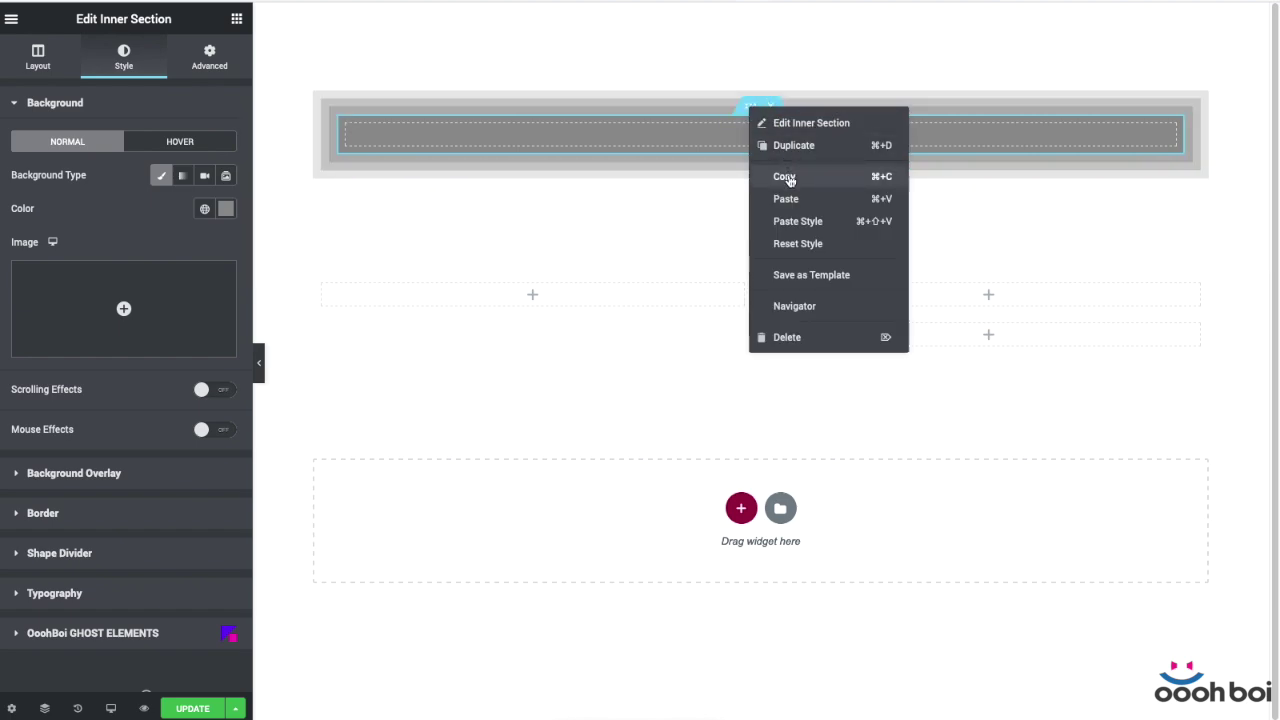
{"action": "left_click", "coordinate": [784, 176]}
{"action": "right_click", "coordinate": [755, 115]}
{"action": "left_click", "coordinate": [797, 200]}
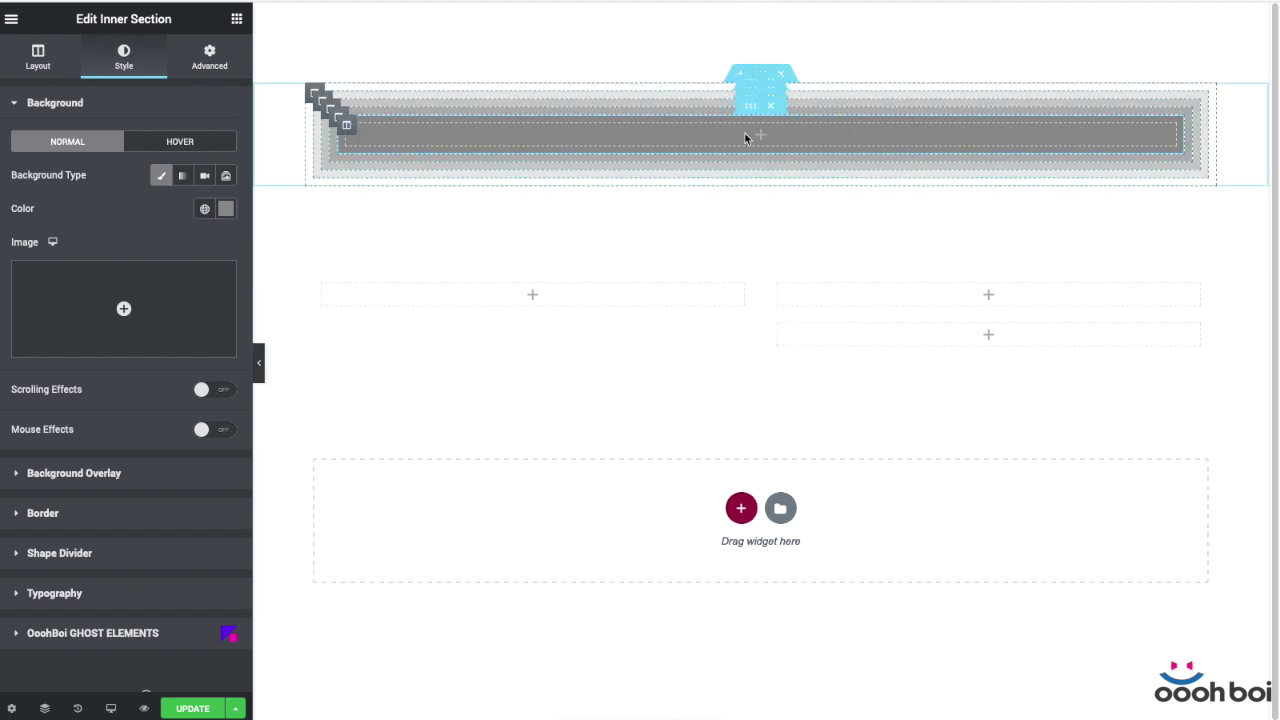
Copy the lower section's right column with two inner sections into the #868686 inner section, and delete that section's empty left column
{"action": "right_click", "coordinate": [770, 278]}
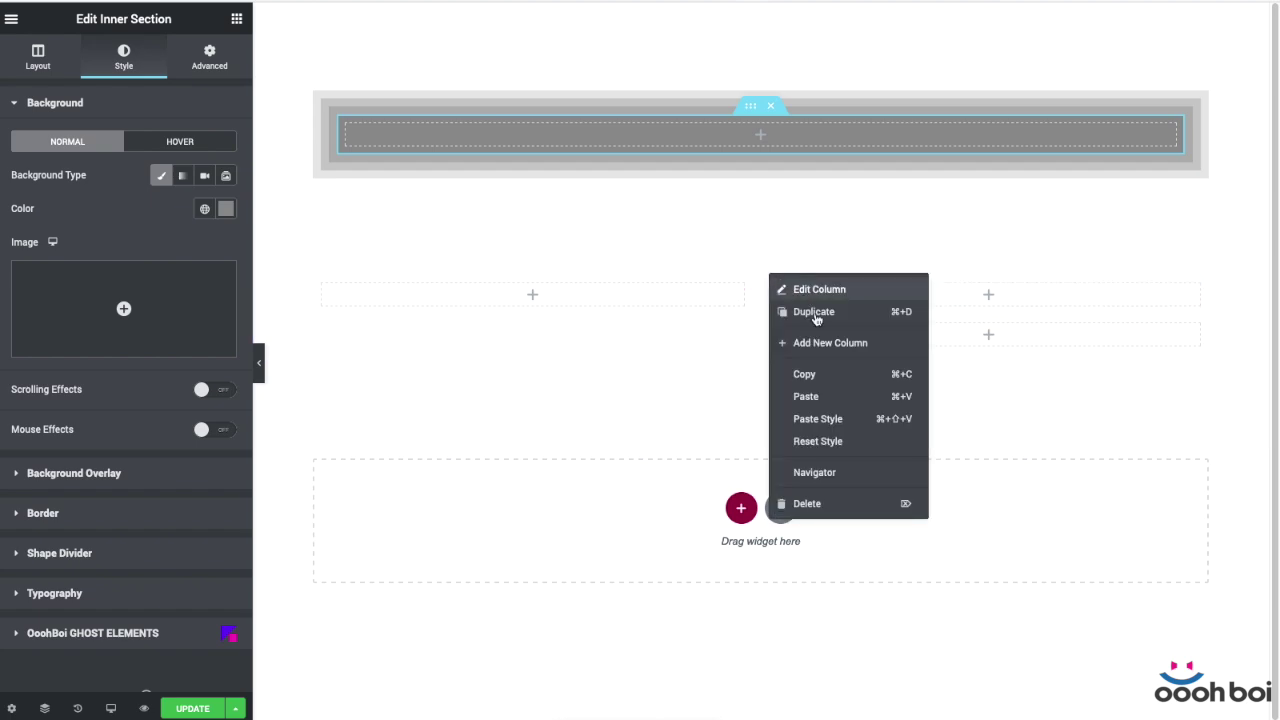
{"action": "left_click", "coordinate": [815, 381]}
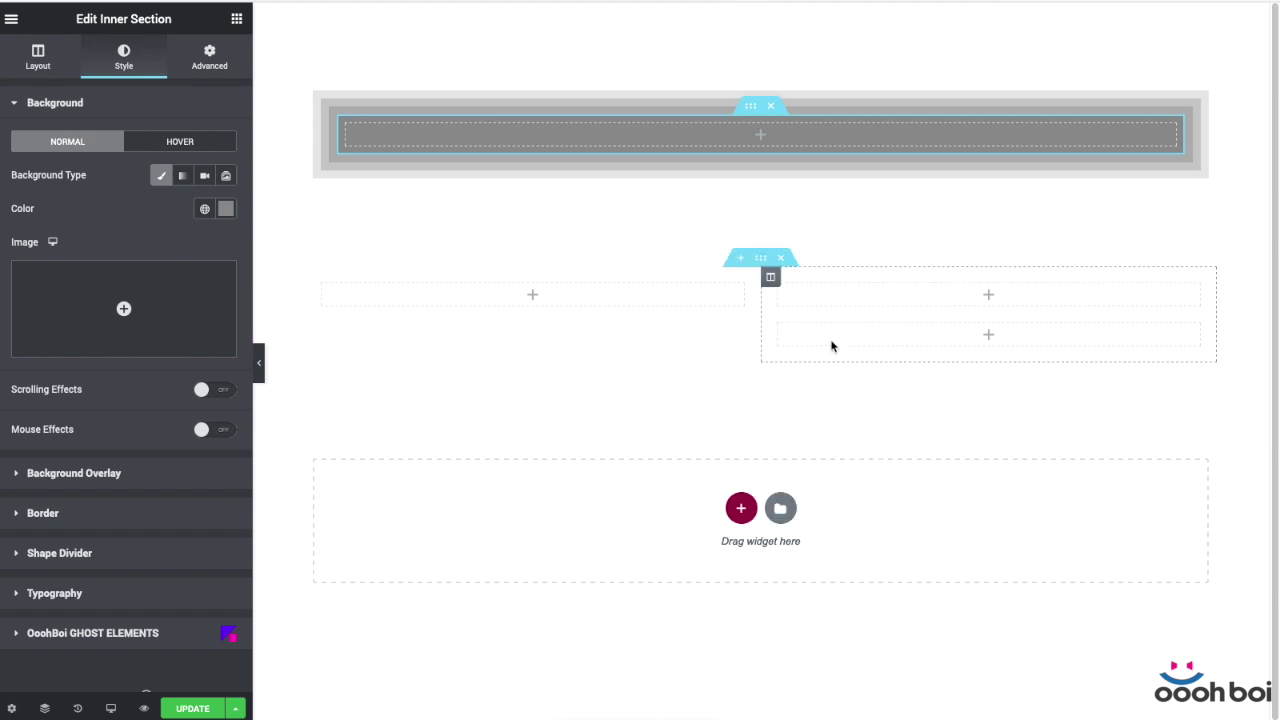
{"action": "right_click", "coordinate": [734, 137]}
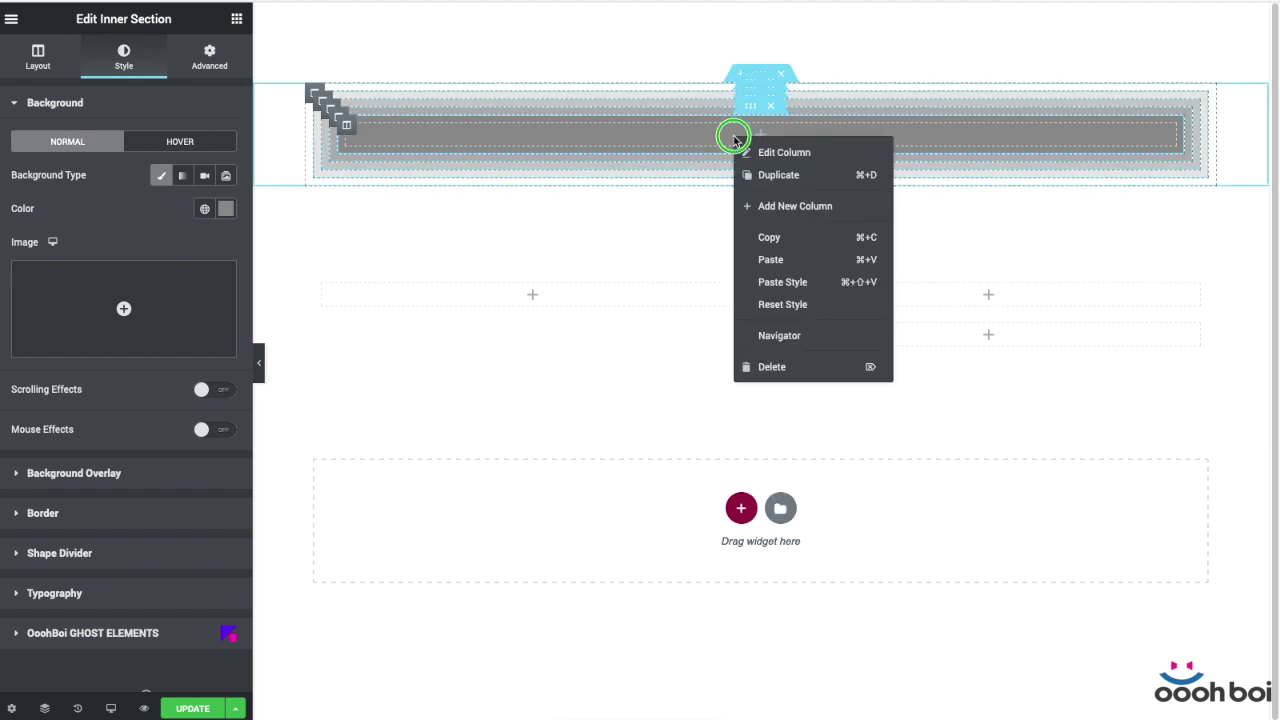
{"action": "left_click", "coordinate": [789, 260]}
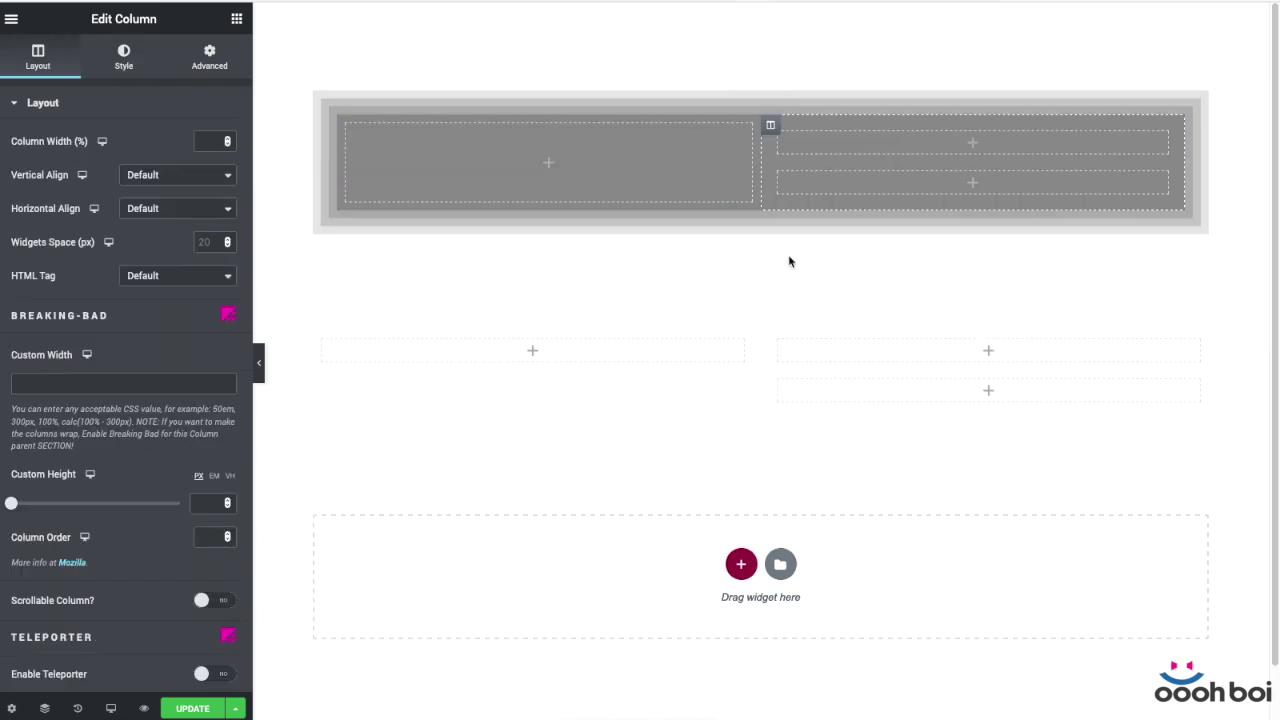
{"action": "right_click", "coordinate": [350, 130]}
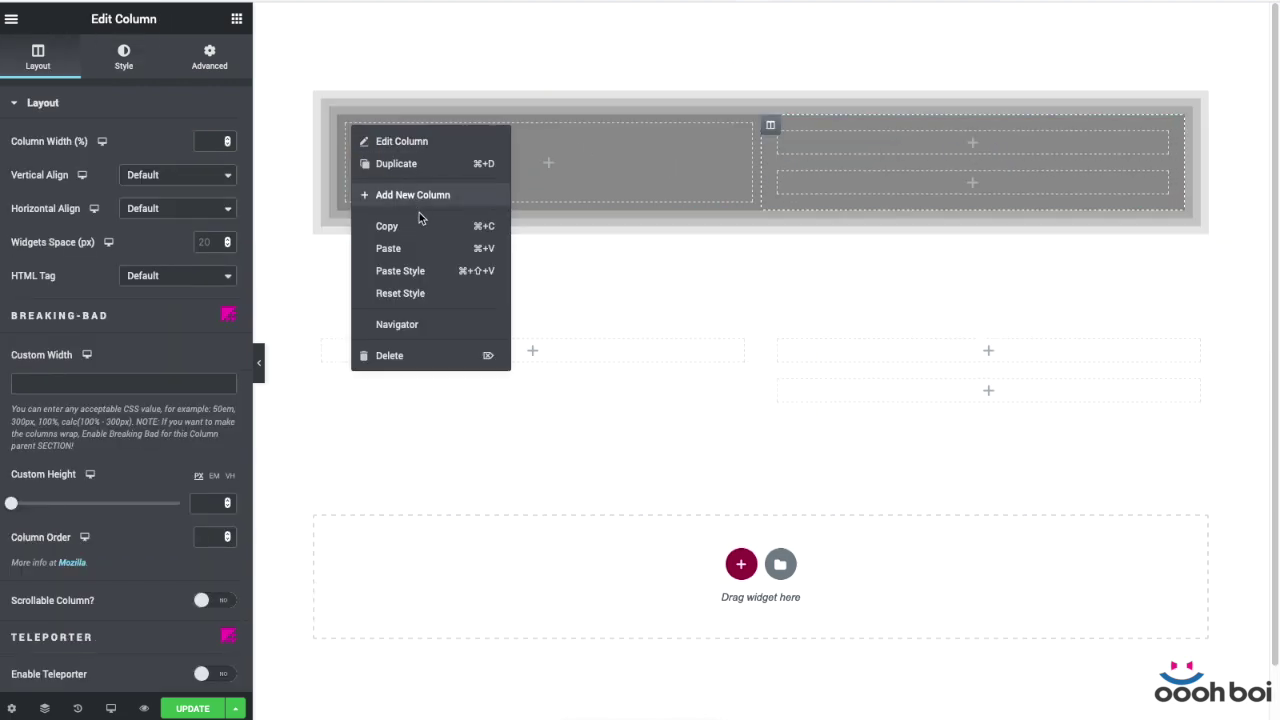
{"action": "left_click", "coordinate": [467, 357]}
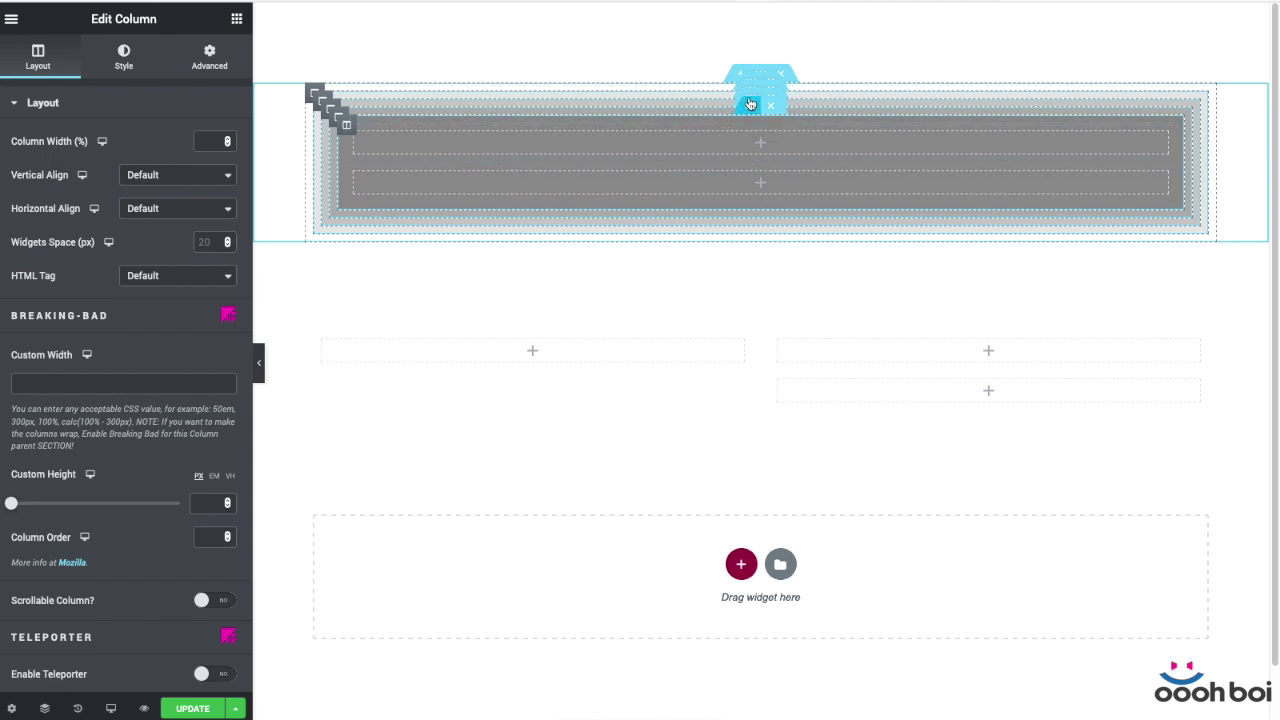
Set the background colour of the inner section holding the two stacked inner sections to #636363
{"action": "left_click", "coordinate": [750, 104]}
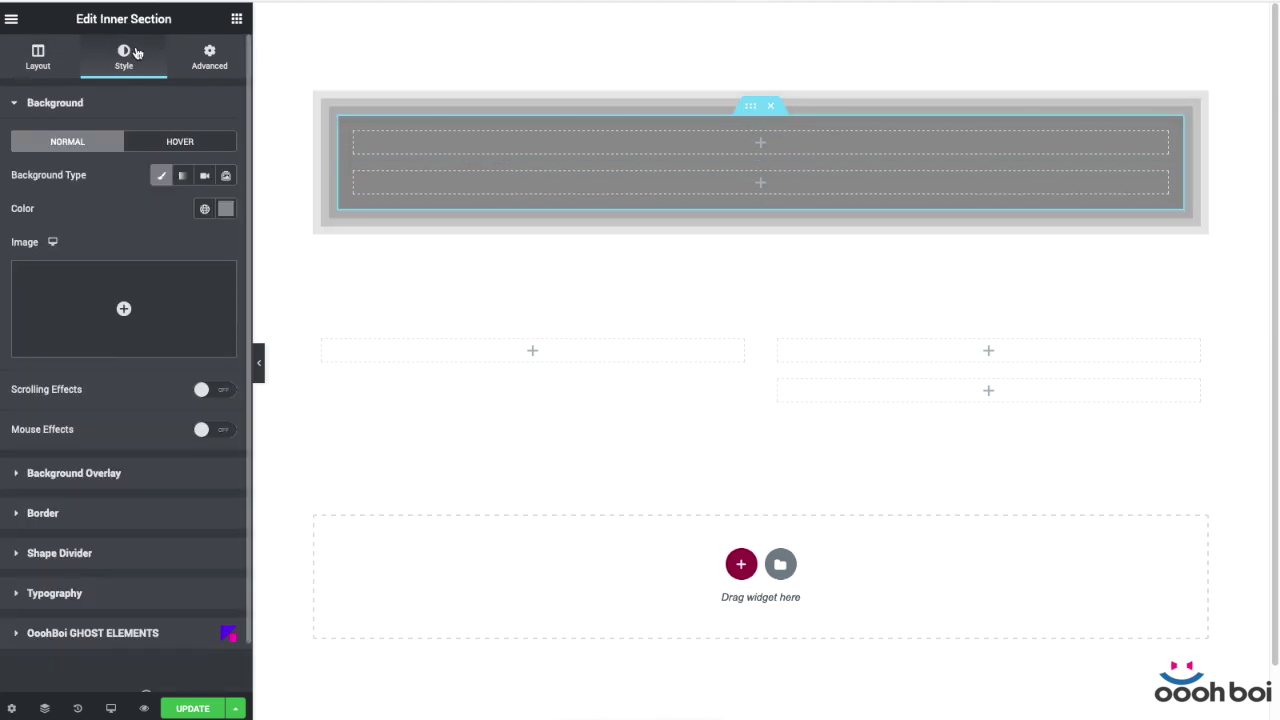
{"action": "left_click", "coordinate": [226, 210]}
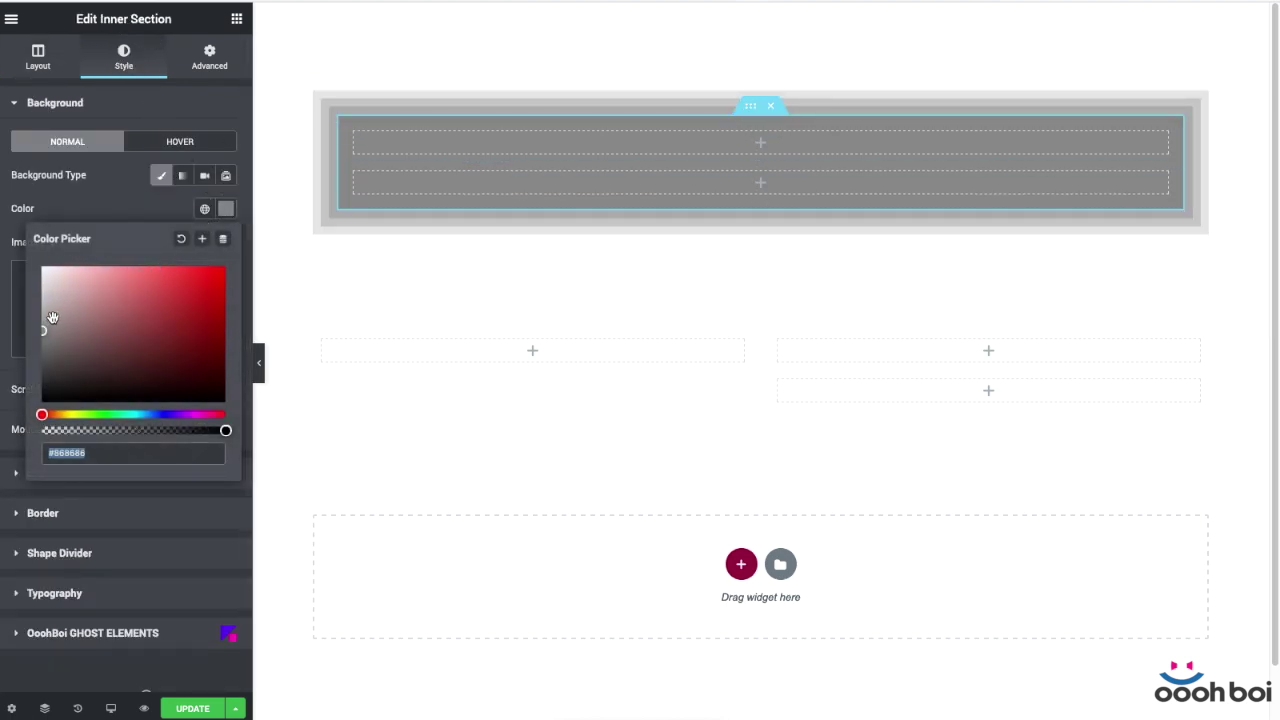
{"action": "left_click_drag", "start_coordinate": [48, 352], "coordinate": [40, 352]}
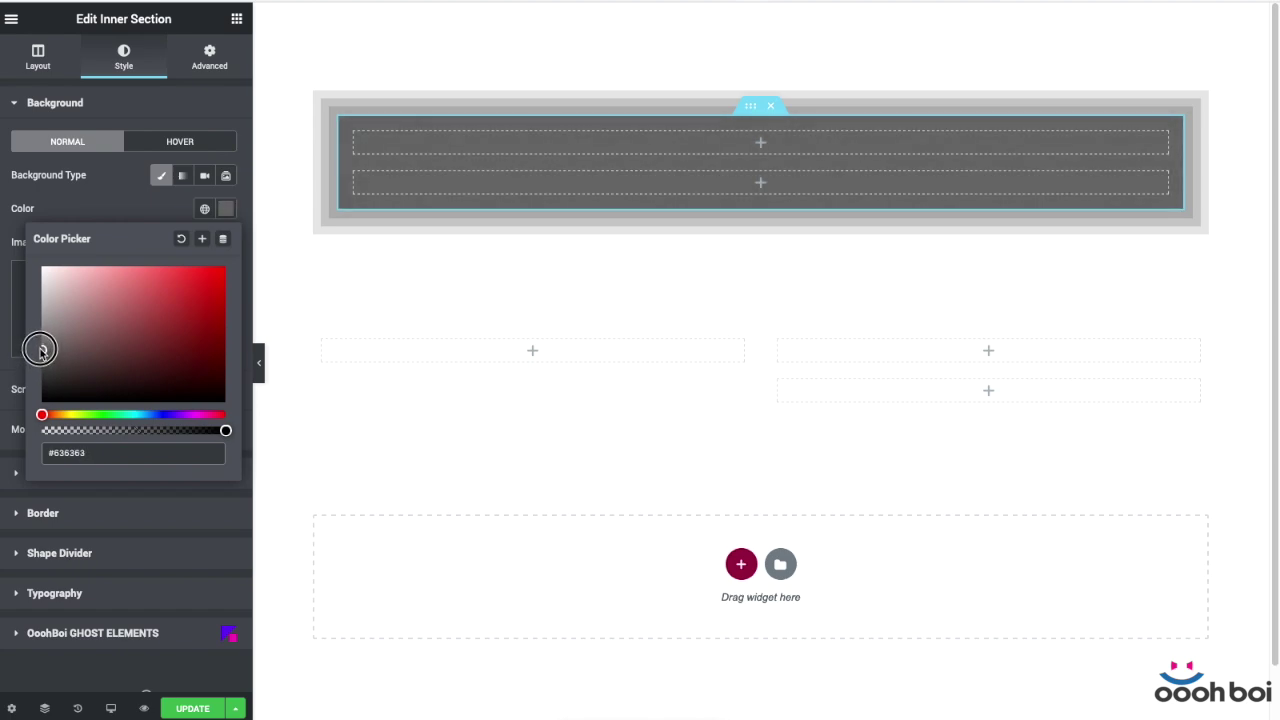
{"action": "left_click", "coordinate": [737, 163]}
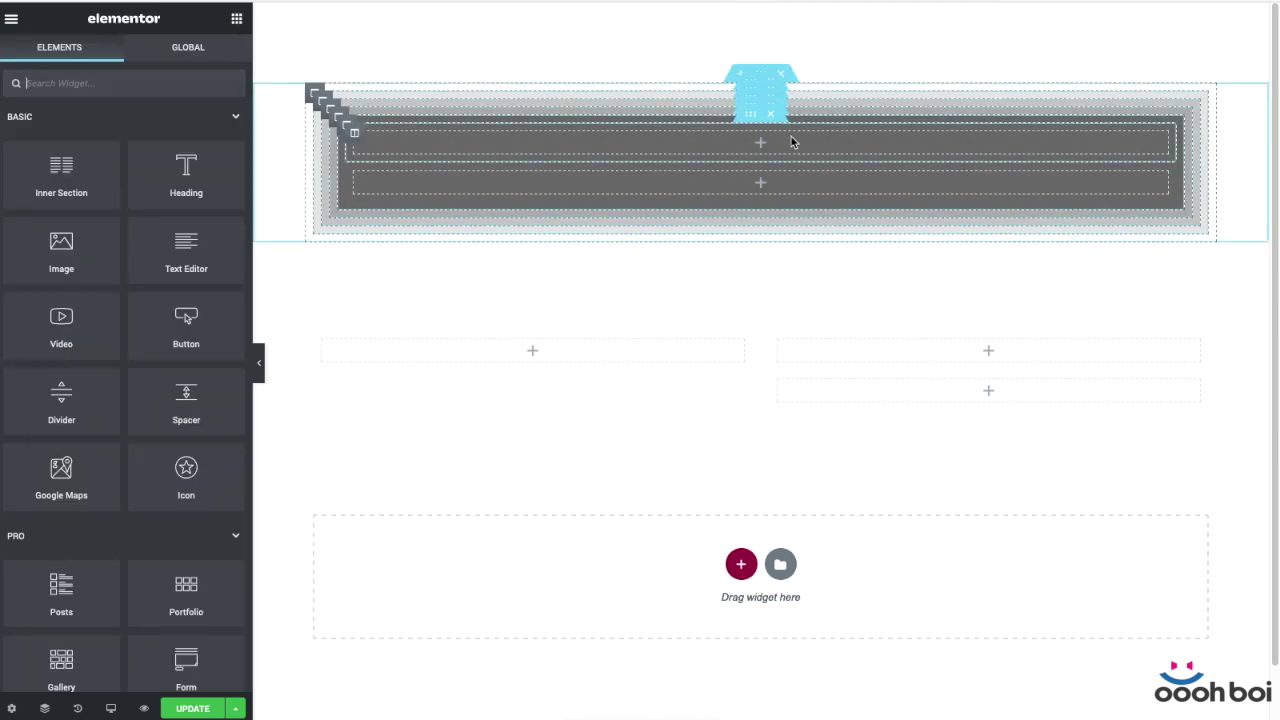
Open the Navigator and select inner sections at different levels to examine the nesting hierarchy
{"action": "right_click", "coordinate": [793, 140]}
{"action": "left_click", "coordinate": [922, 346]}
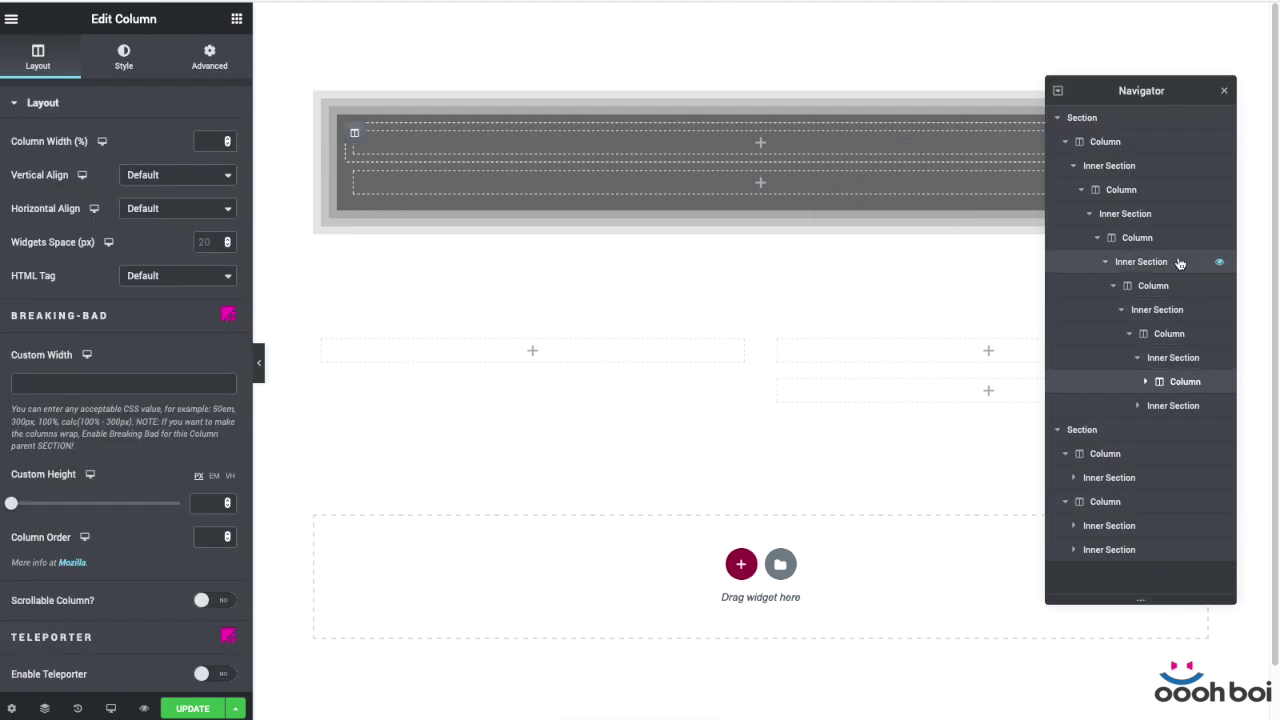
{"action": "left_click", "coordinate": [1163, 312]}
{"action": "left_click", "coordinate": [1152, 263]}
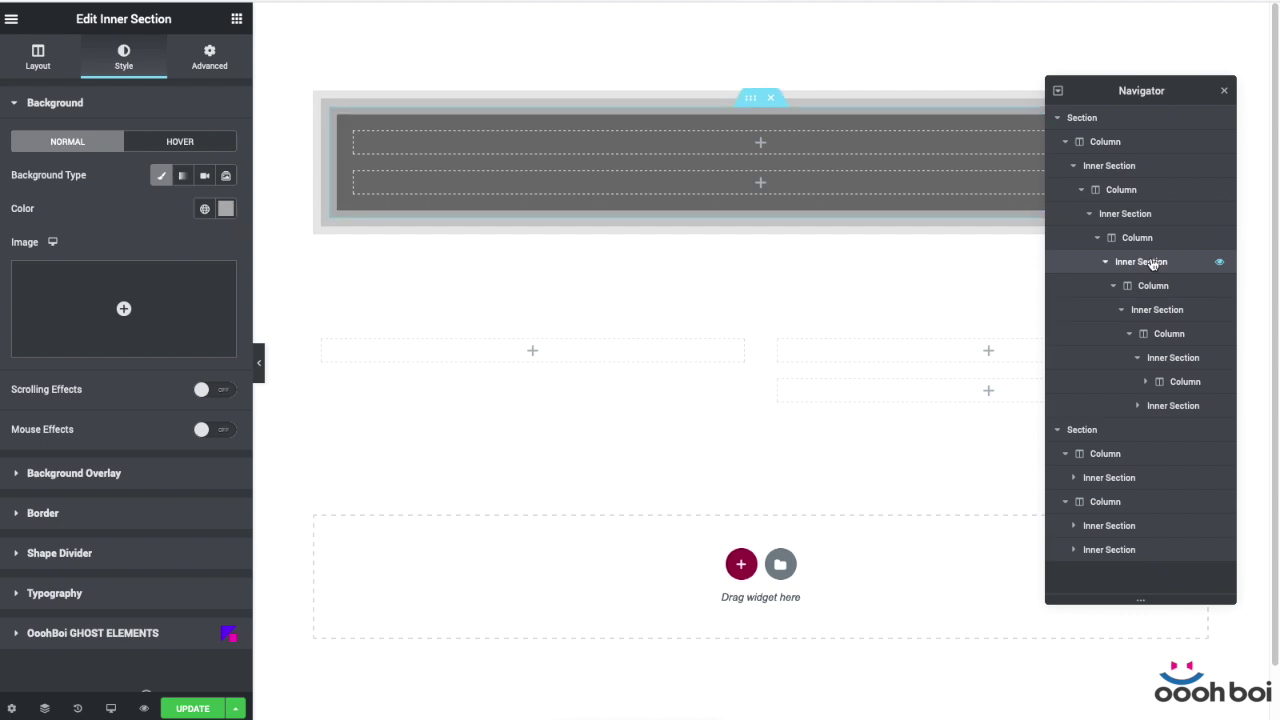
{"action": "left_click", "coordinate": [1118, 168]}
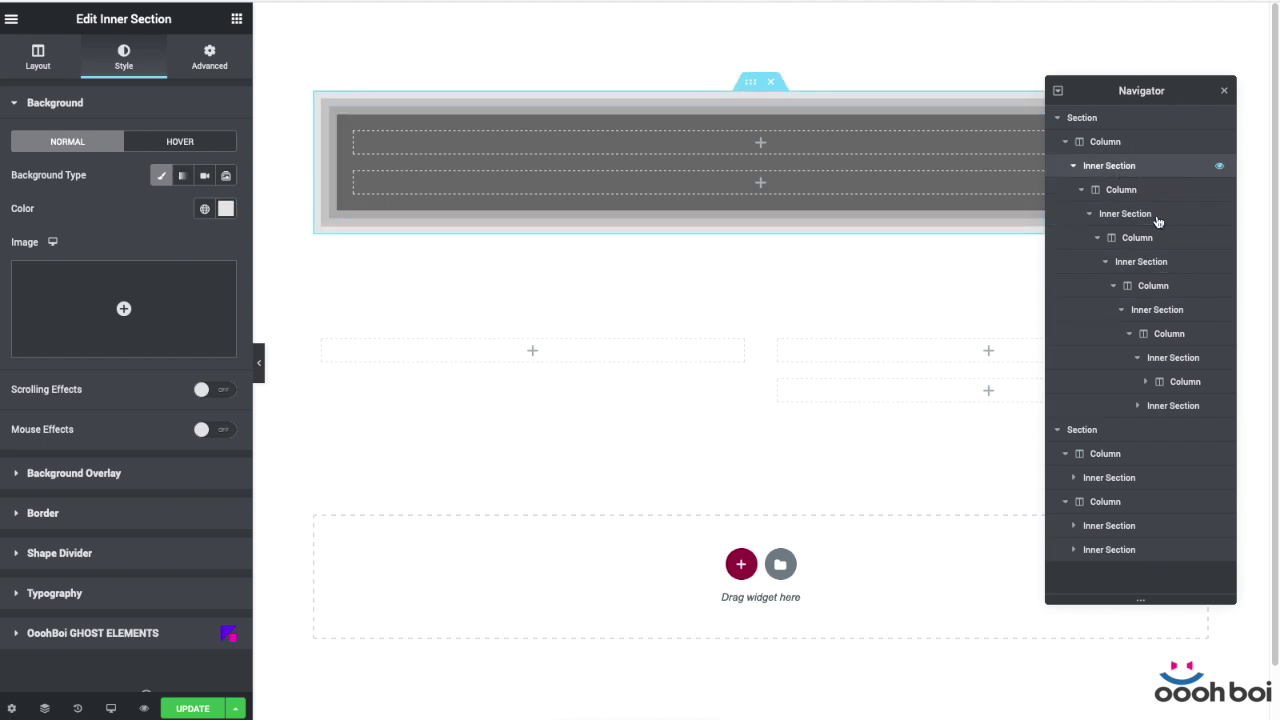
{"action": "left_click", "coordinate": [1175, 358]}
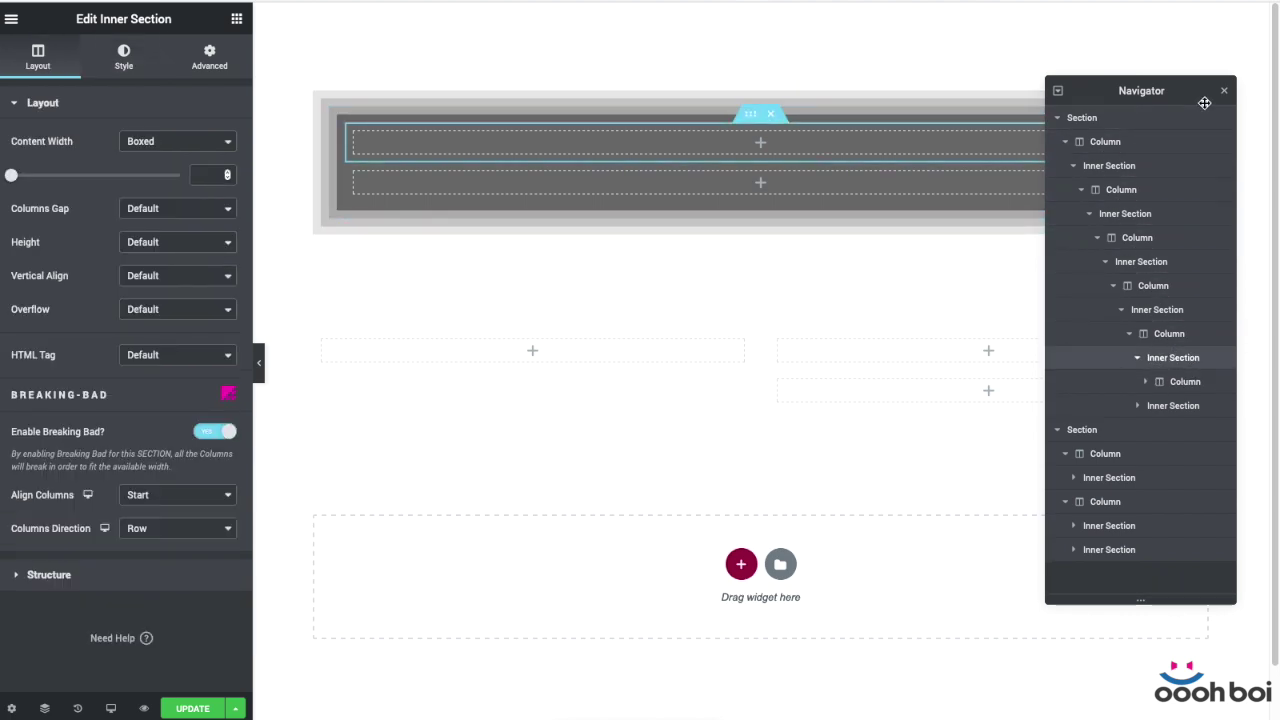
Add a Heading widget to the upper innermost inner section and a Text Editor widget to the lower one
{"action": "left_click", "coordinate": [236, 22]}
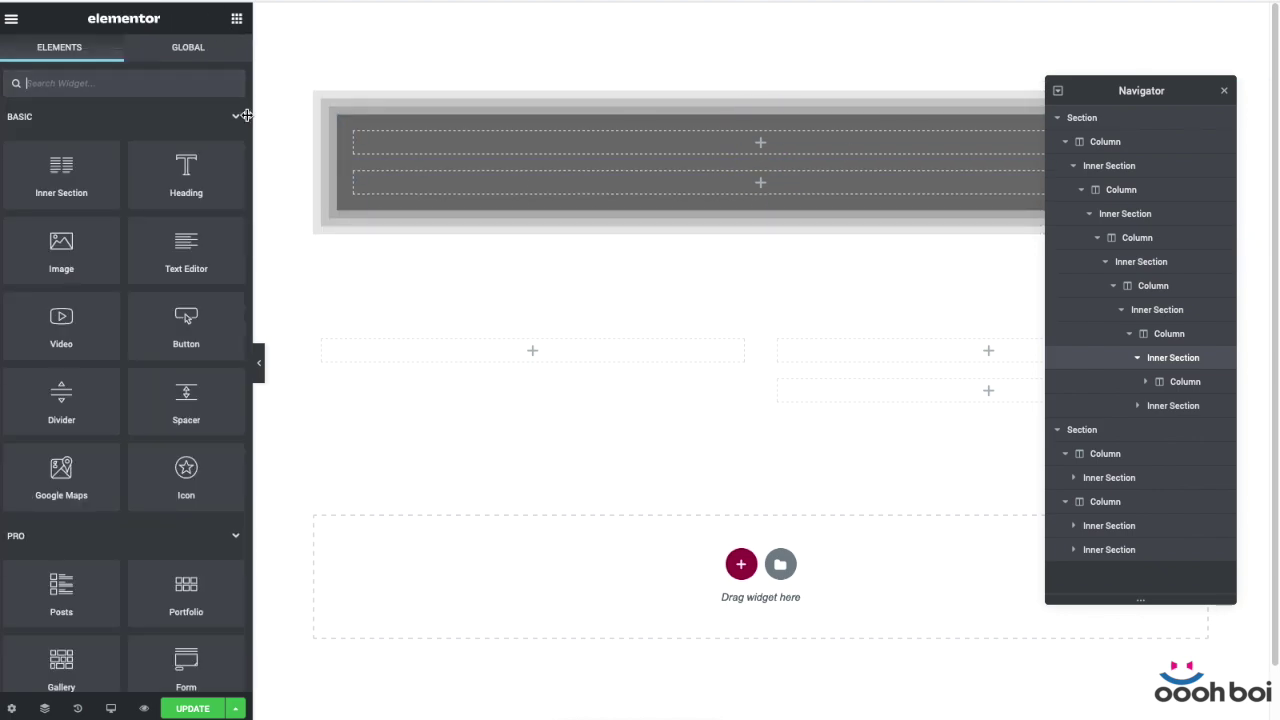
{"action": "left_click_drag", "start_coordinate": [183, 178], "coordinate": [460, 142]}
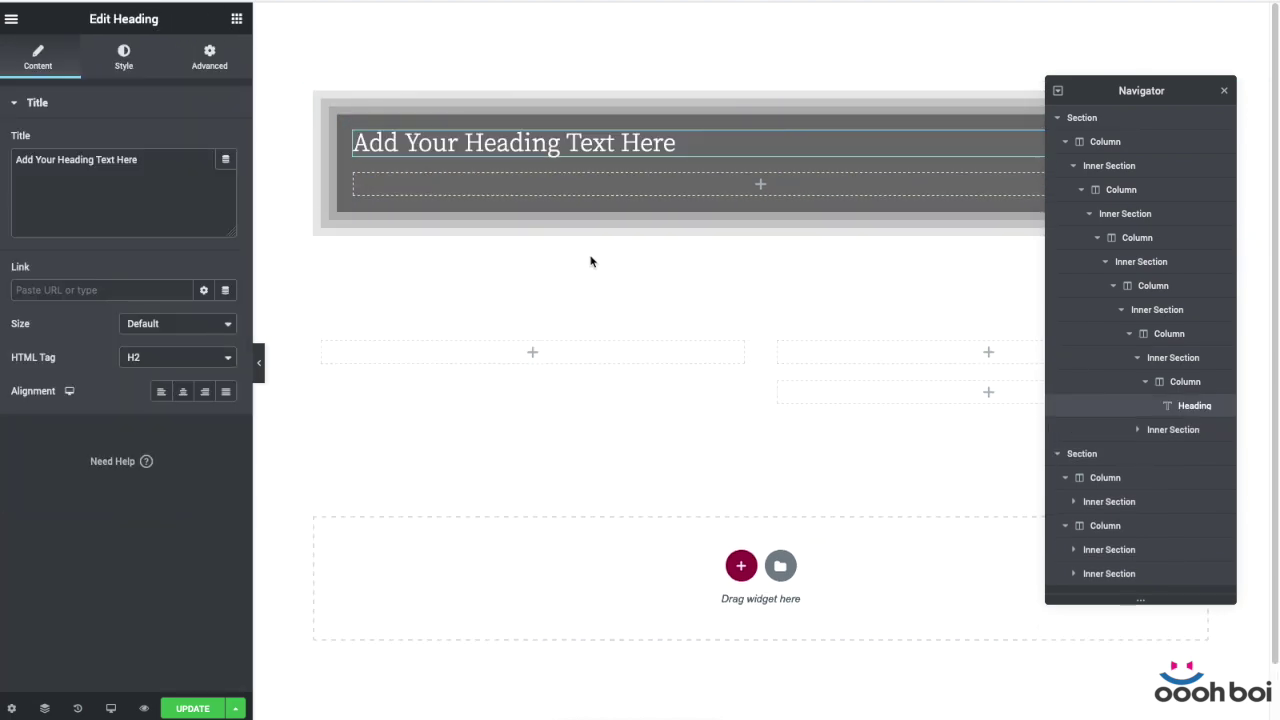
{"action": "left_click", "coordinate": [236, 20]}
{"action": "left_click_drag", "start_coordinate": [182, 273], "coordinate": [429, 192]}
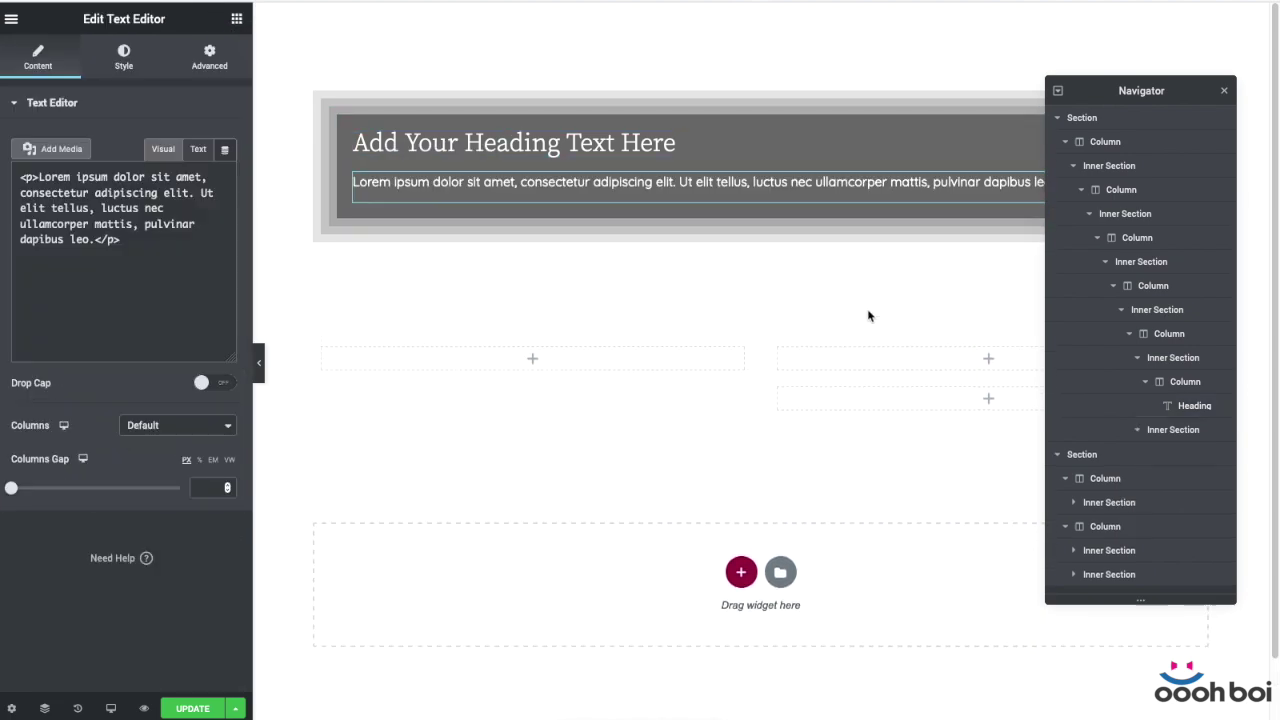
Copy the heading and paste it below the text block in the lower innermost inner section
{"action": "right_click", "coordinate": [695, 147]}
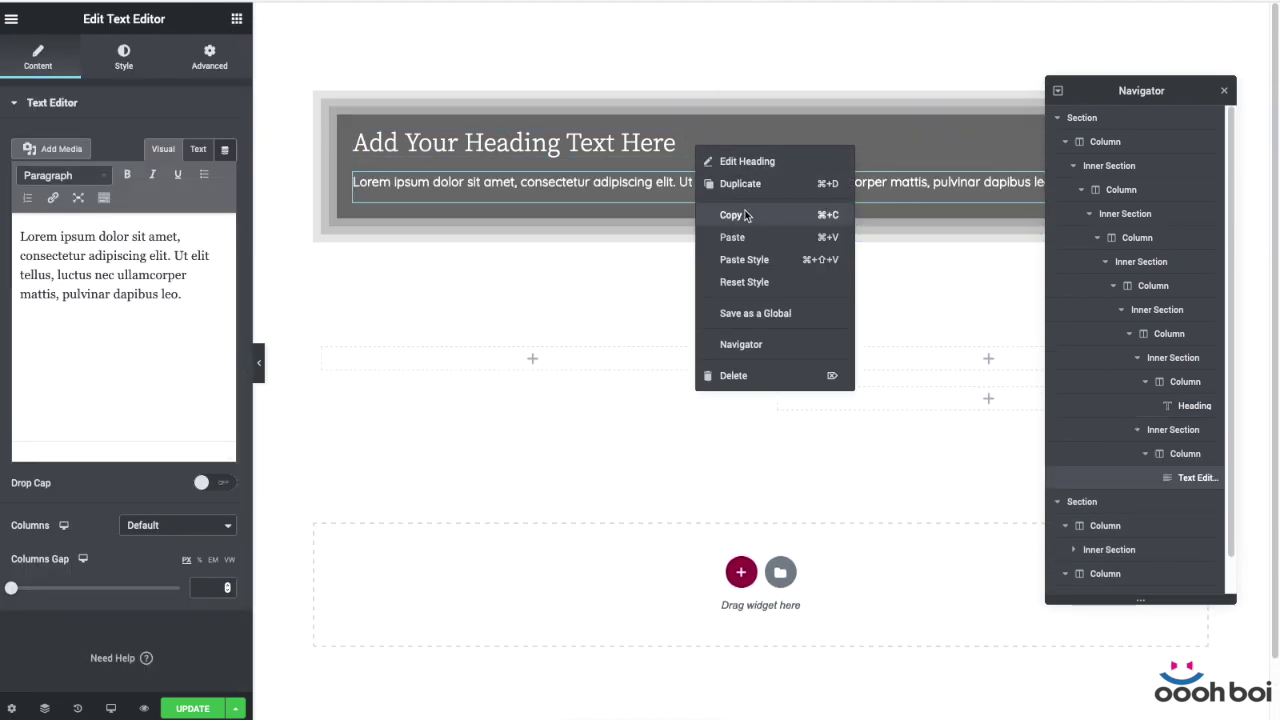
{"action": "left_click", "coordinate": [745, 215]}
{"action": "right_click", "coordinate": [683, 188]}
{"action": "left_click", "coordinate": [748, 276]}
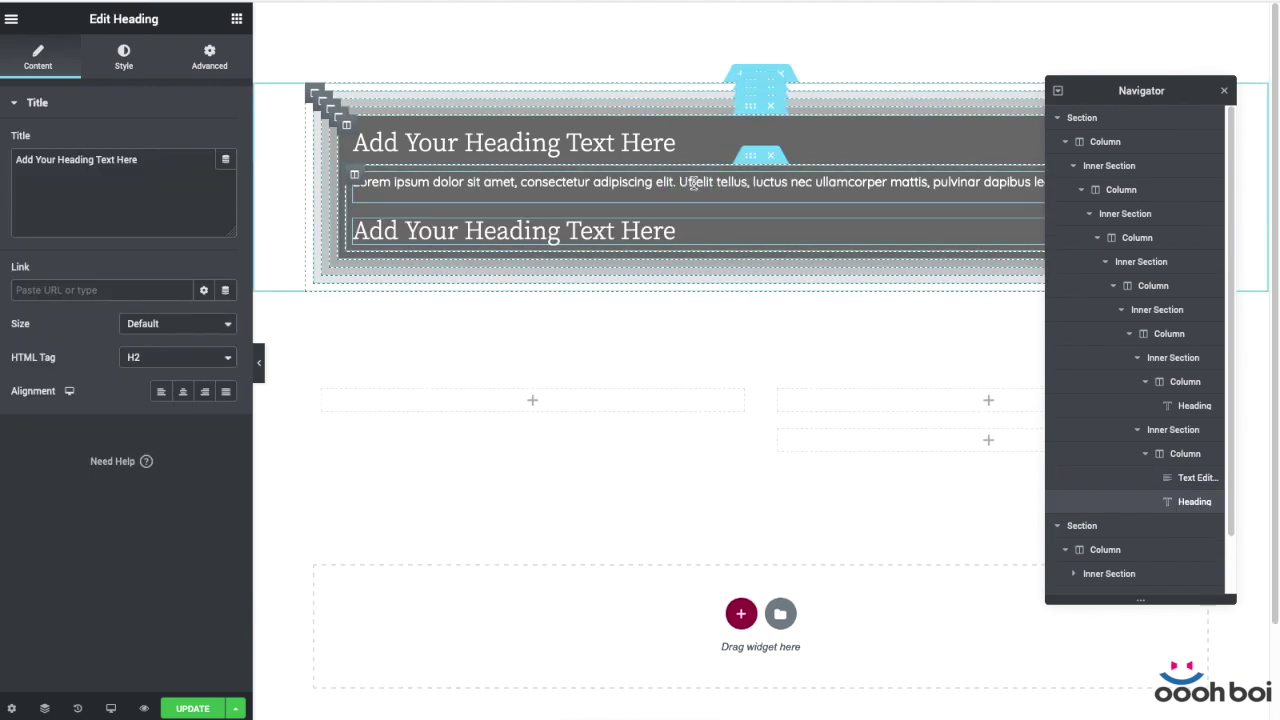
Copy the text block, paste it below the second heading, and close the Navigator
{"action": "right_click", "coordinate": [693, 184]}
{"action": "left_click", "coordinate": [733, 248]}
{"action": "right_click", "coordinate": [706, 232]}
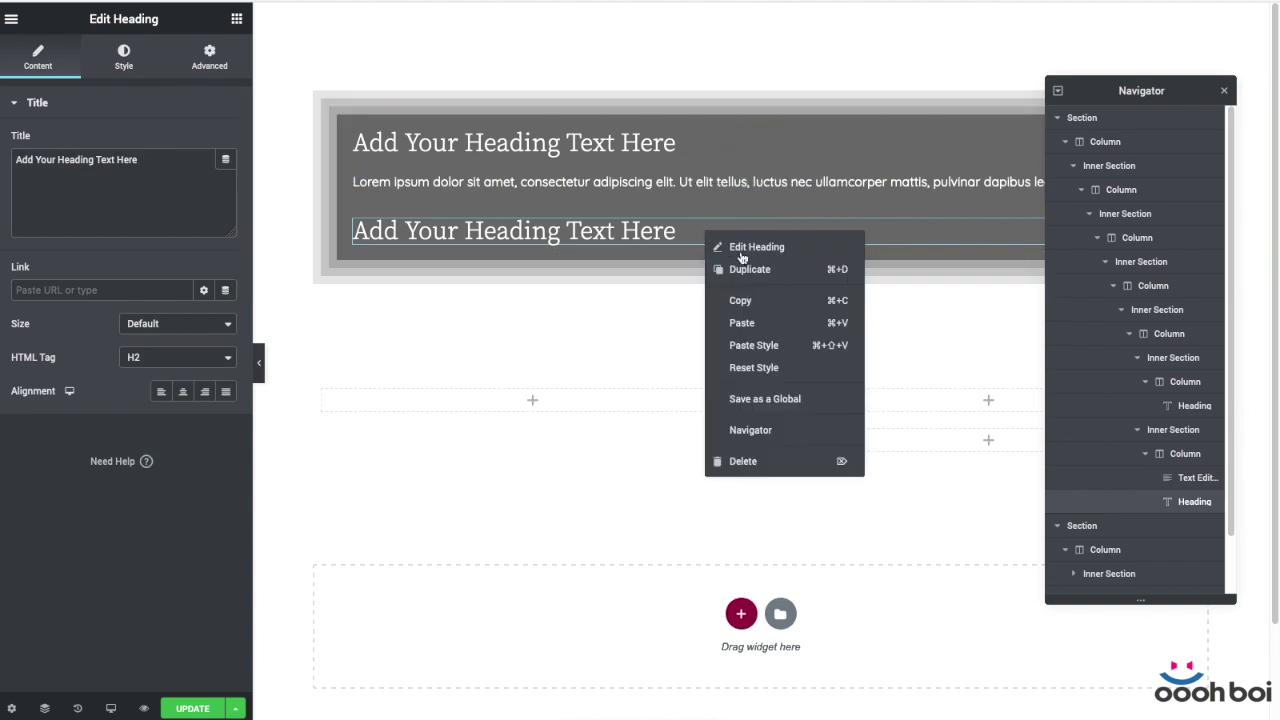
{"action": "left_click", "coordinate": [741, 322]}
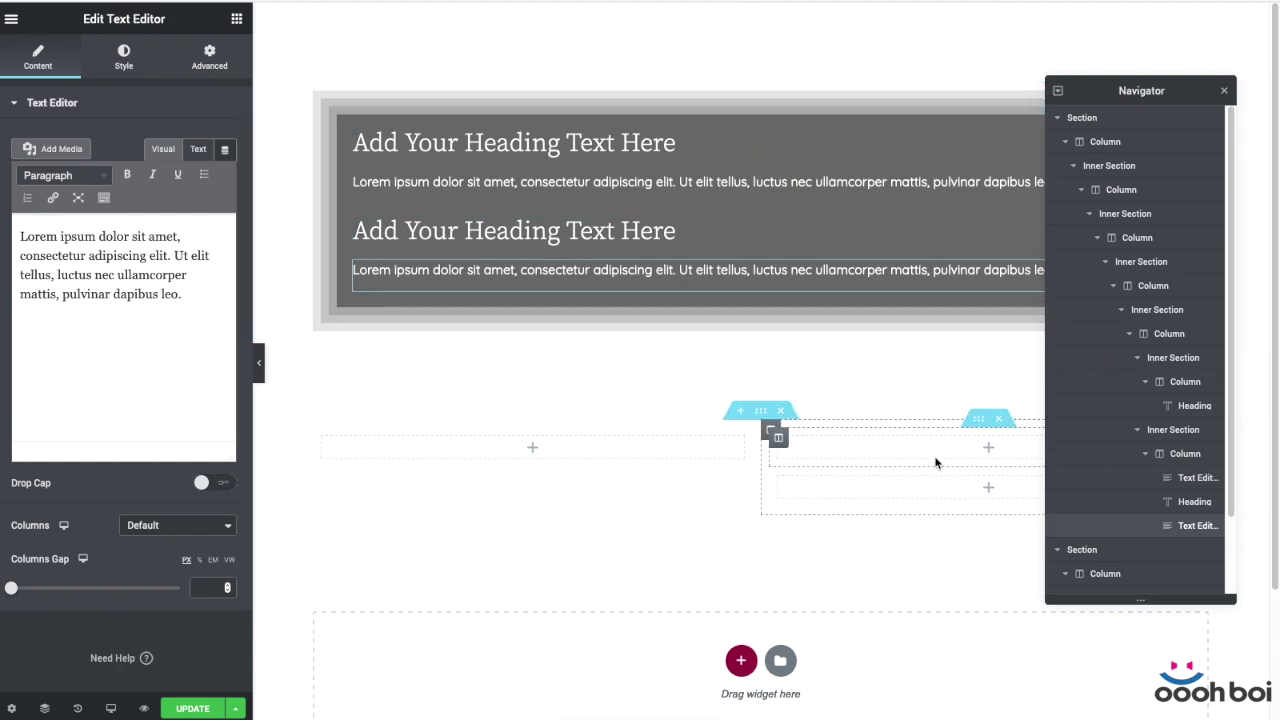
{"action": "left_click", "coordinate": [1225, 92]}
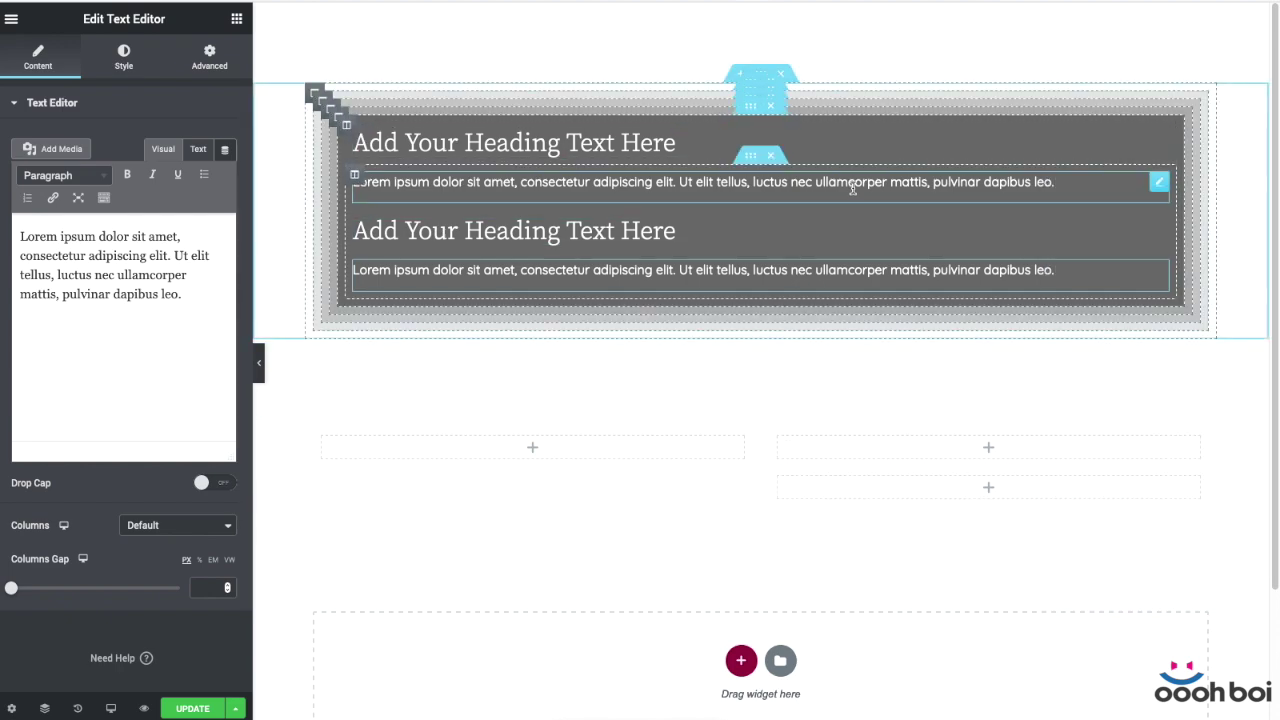